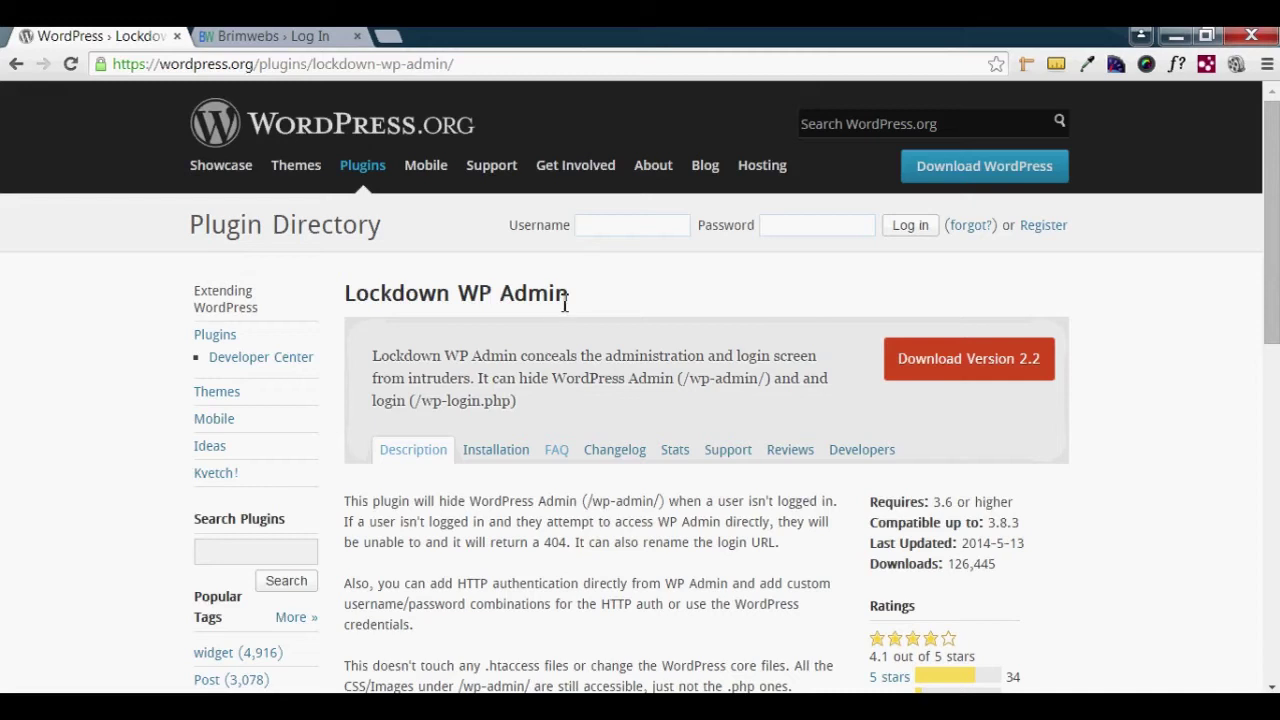
- Review the Lockdown WP Admin plugin page, then switch to the site's login page tab
{"action": "left_click", "coordinate": [570, 297]}
{"action": "left_click_drag", "start_coordinate": [570, 297], "coordinate": [347, 290]}
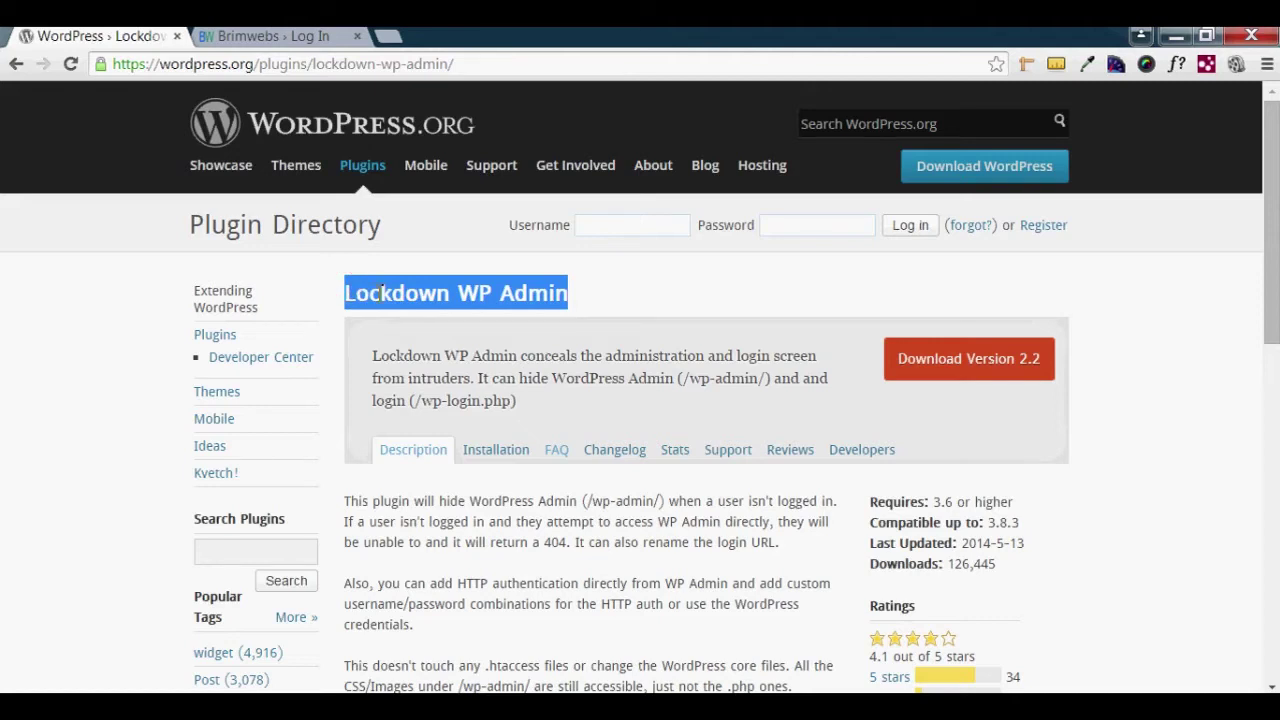
{"action": "left_click", "coordinate": [286, 36]}
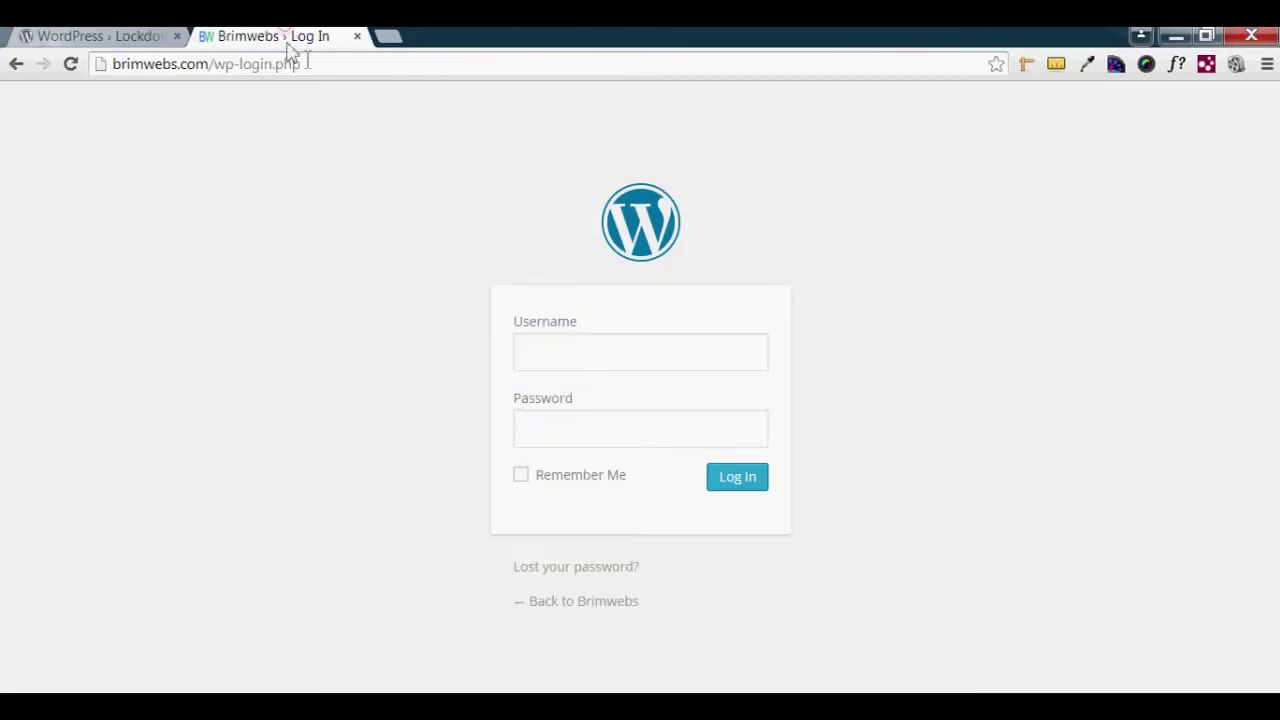
- Log in at wp-login.php and go to Plugins › Add New
{"action": "left_click_drag", "start_coordinate": [320, 66], "coordinate": [115, 61]}
{"action": "left_click", "coordinate": [535, 354]}
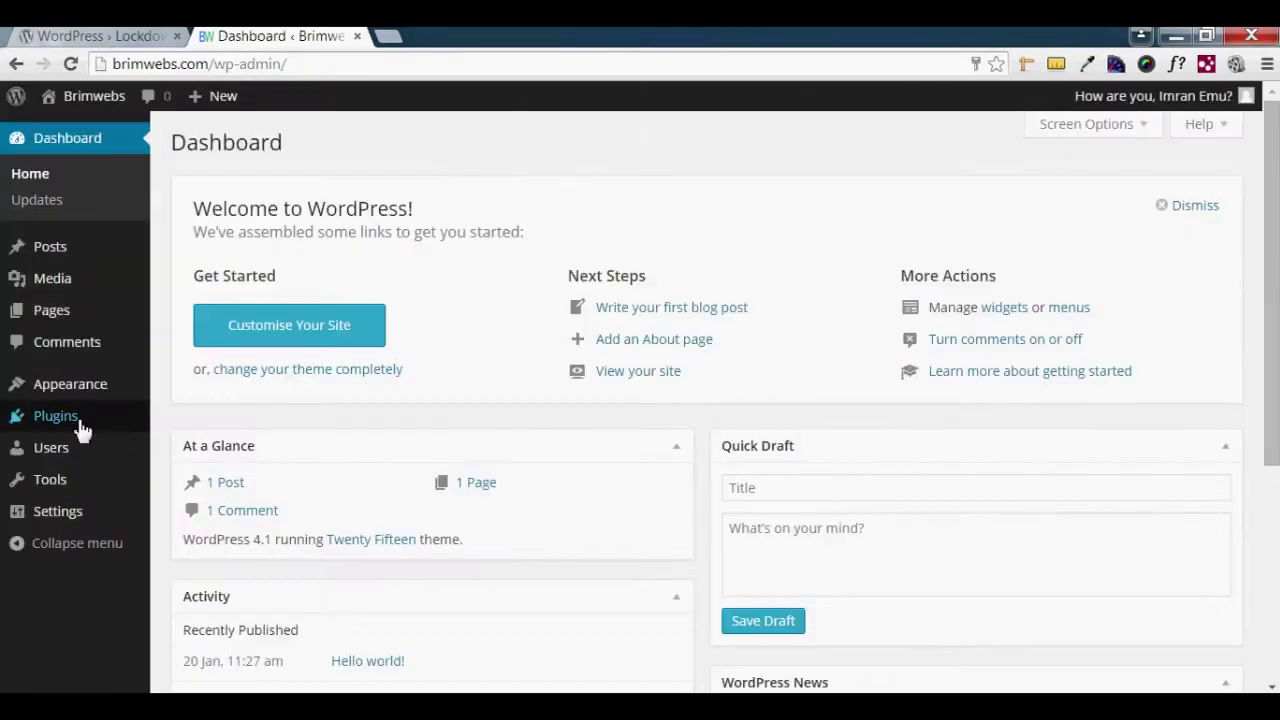
{"action": "mouse_move", "coordinate": [80, 428]}
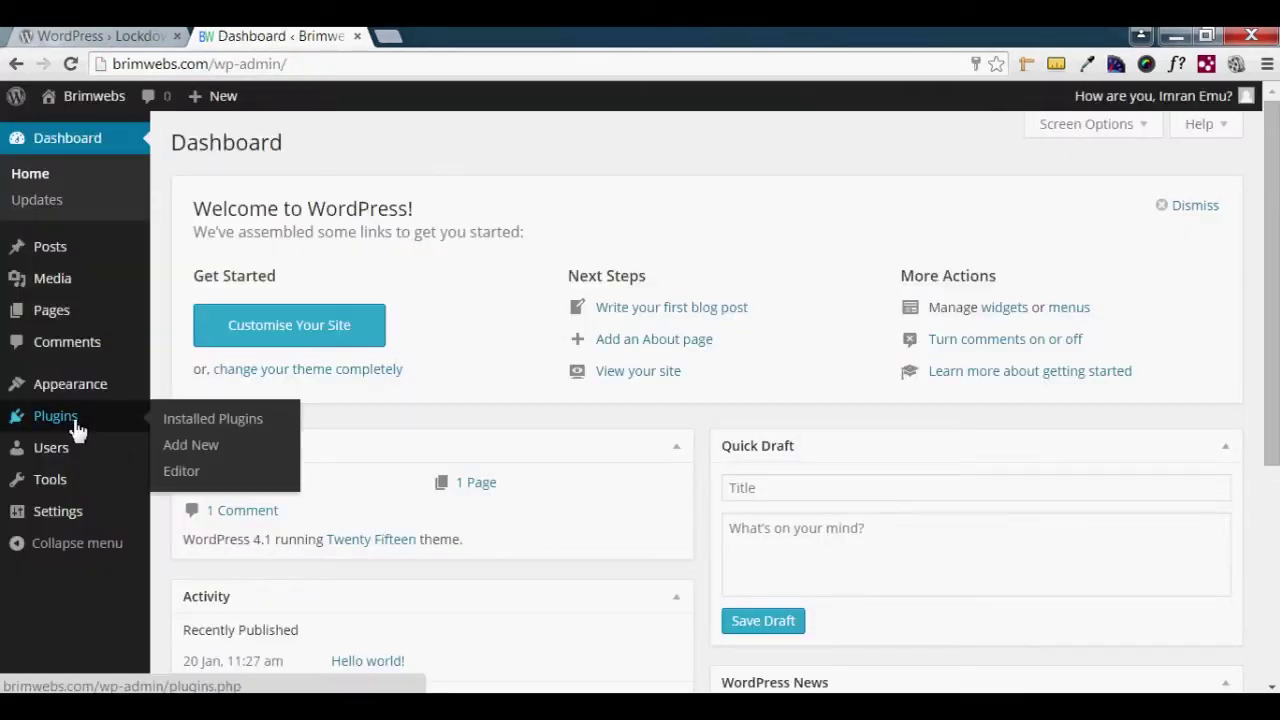
{"action": "left_click", "coordinate": [212, 455]}
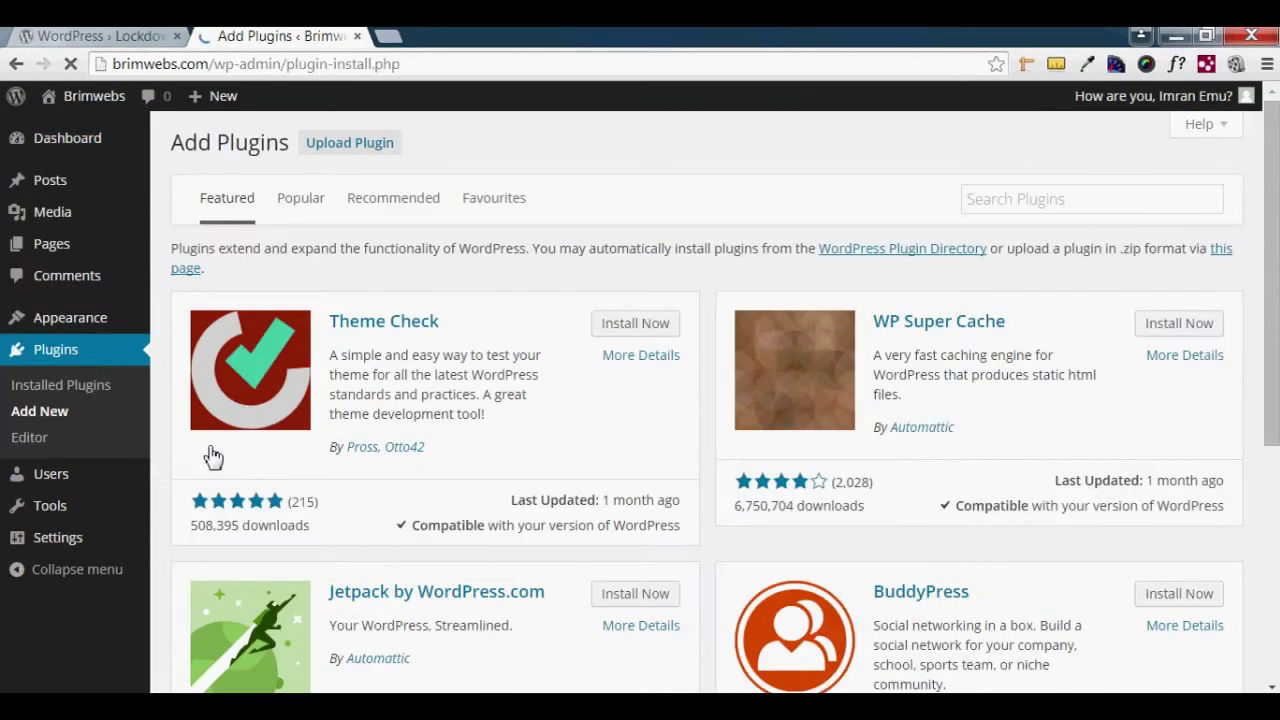
{"action": "left_click", "coordinate": [1057, 203]}
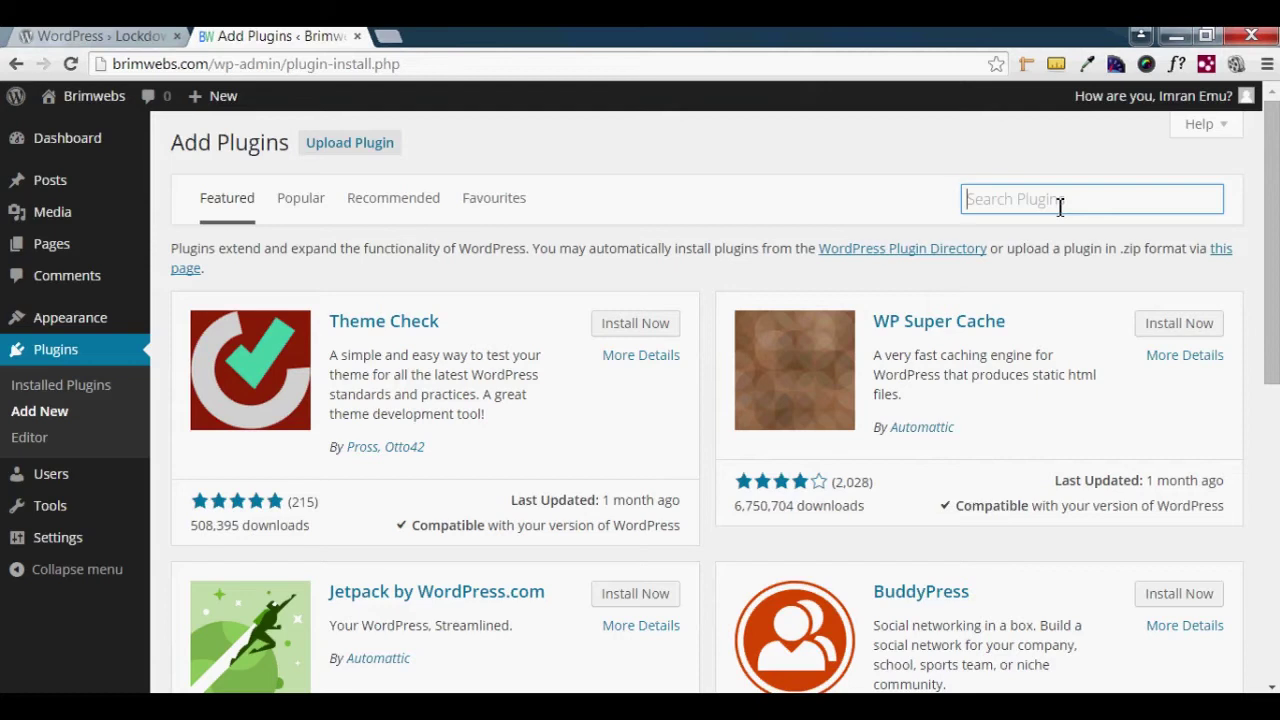
- Search plugins for 'Lockdown WP Admin' via the 'lo' suggestion, returning 23 results
{"action": "left_click", "coordinate": [206, 38]}
{"action": "type", "text": "loc"}
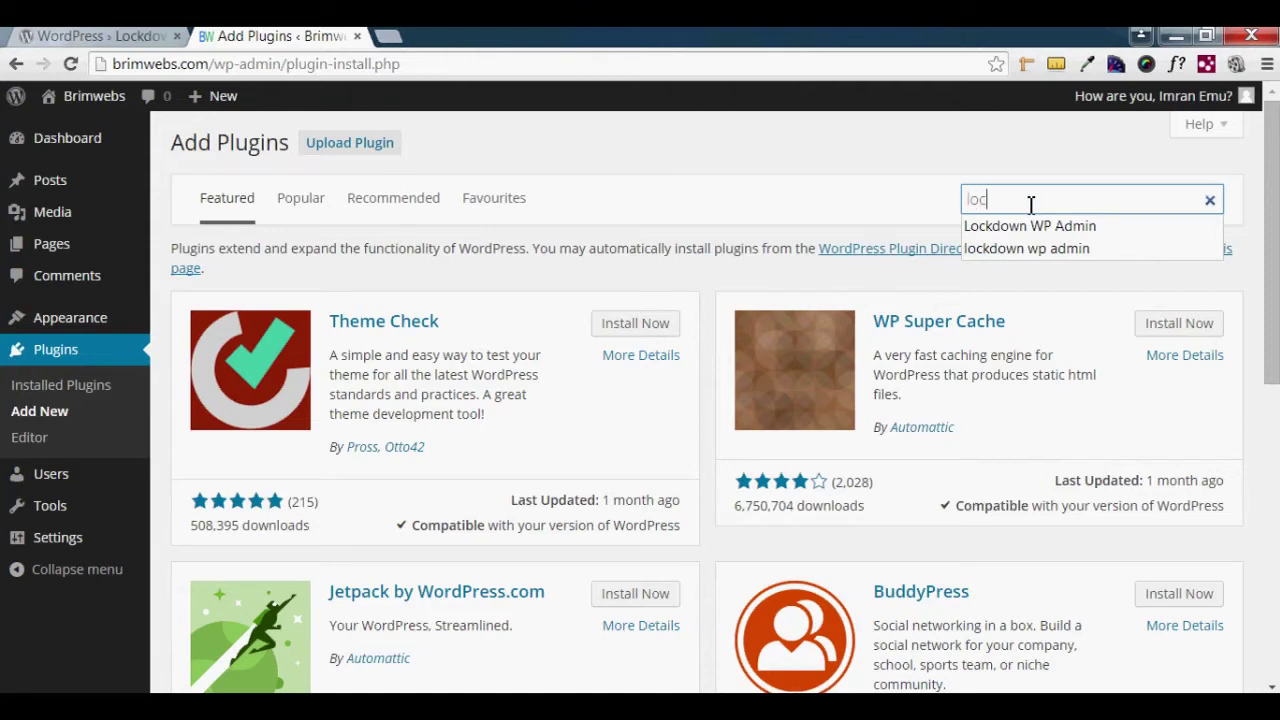
{"action": "left_click", "coordinate": [1030, 227]}
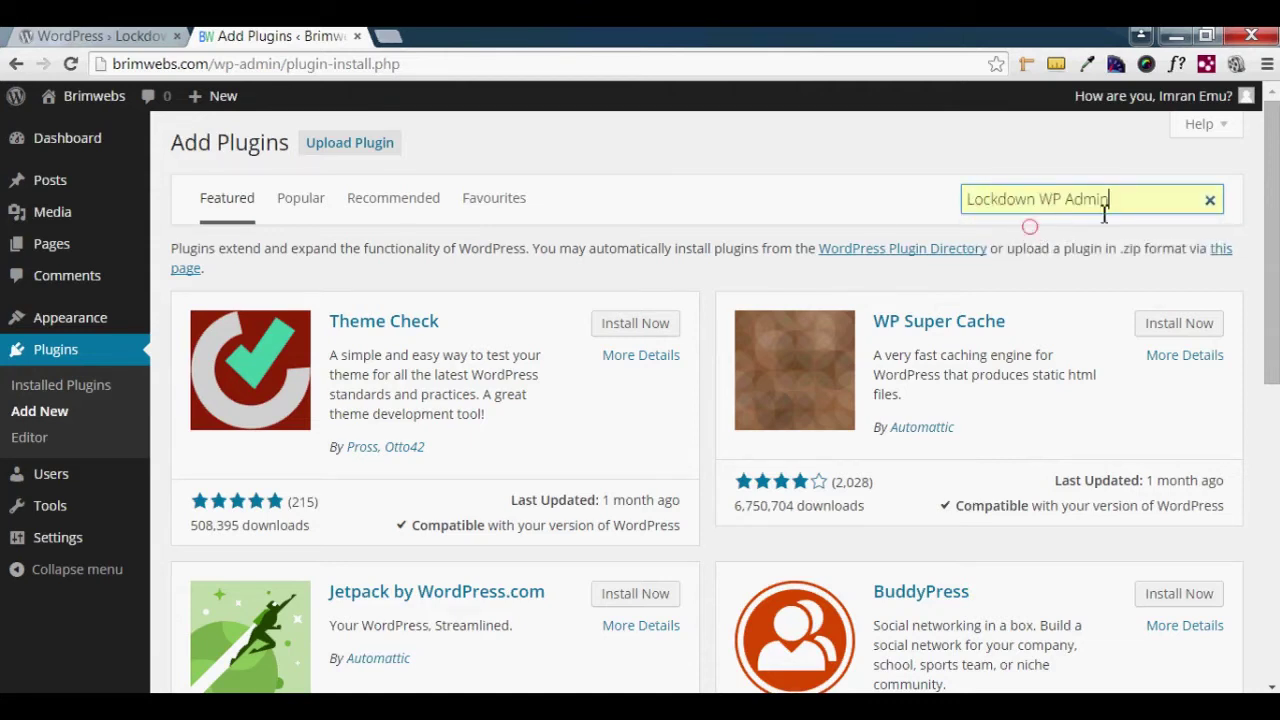
{"action": "key", "text": "Return"}
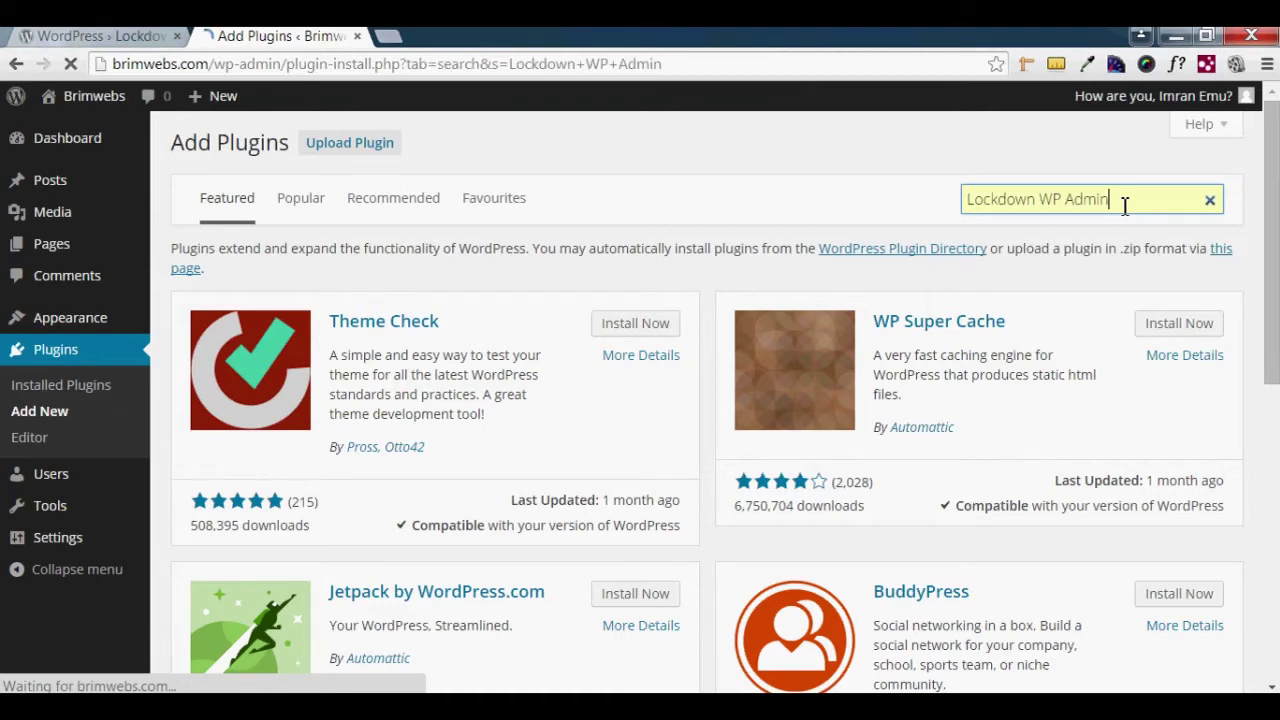
{"action": "left_click_drag", "start_coordinate": [505, 293], "coordinate": [331, 292]}
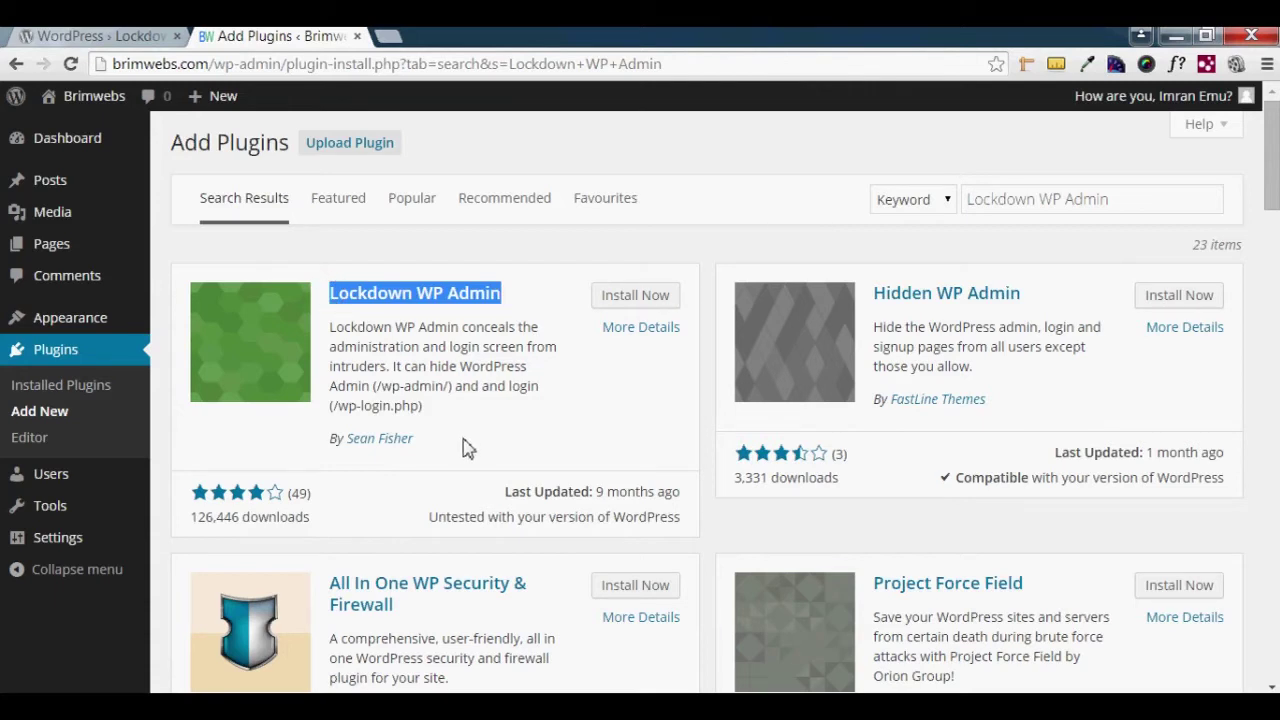
{"action": "left_click_drag", "start_coordinate": [413, 440], "coordinate": [357, 447]}
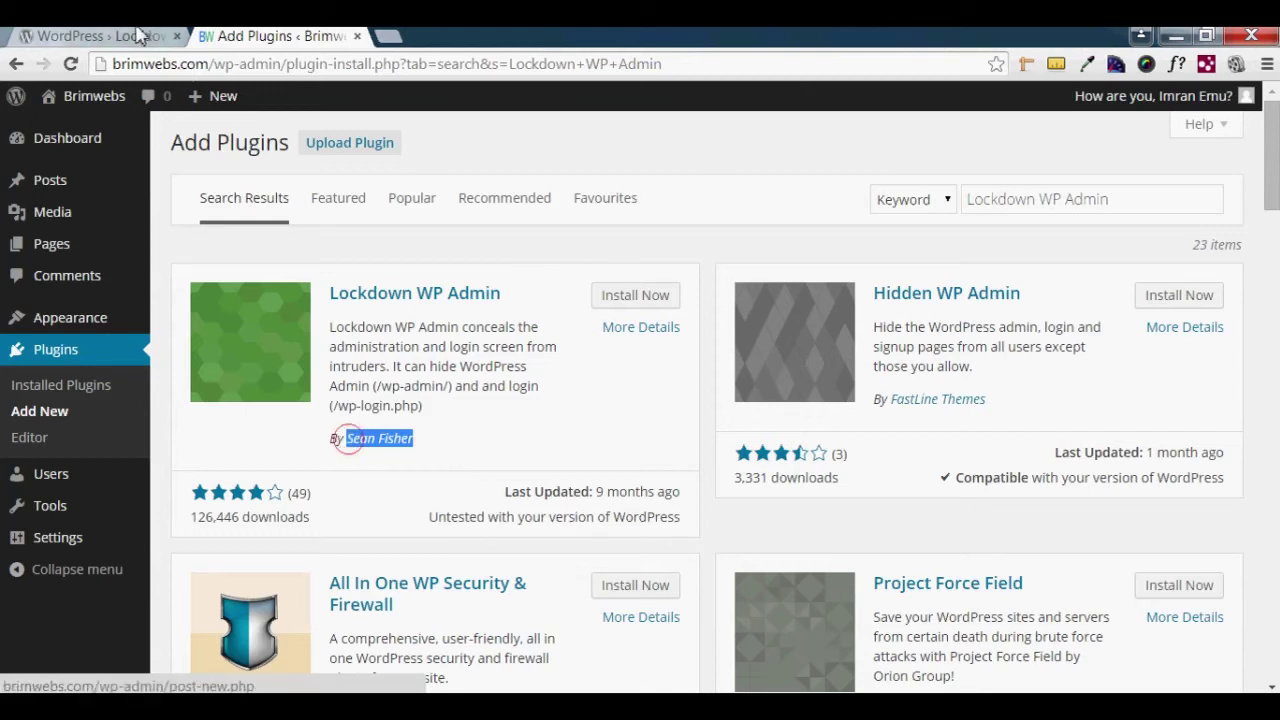
{"action": "left_click", "coordinate": [147, 42]}
{"action": "scroll", "coordinate": [905, 480], "scroll_direction": "down", "scroll_amount": 3}
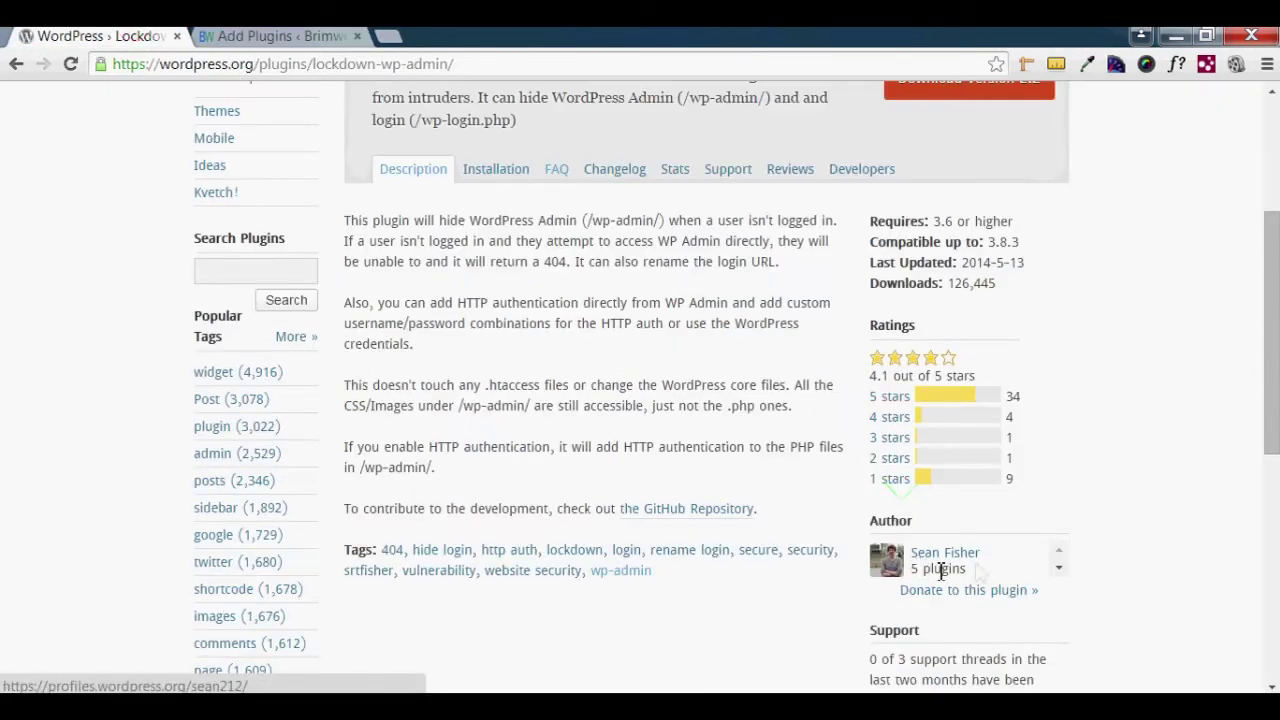
{"action": "left_click_drag", "start_coordinate": [990, 553], "coordinate": [912, 558]}
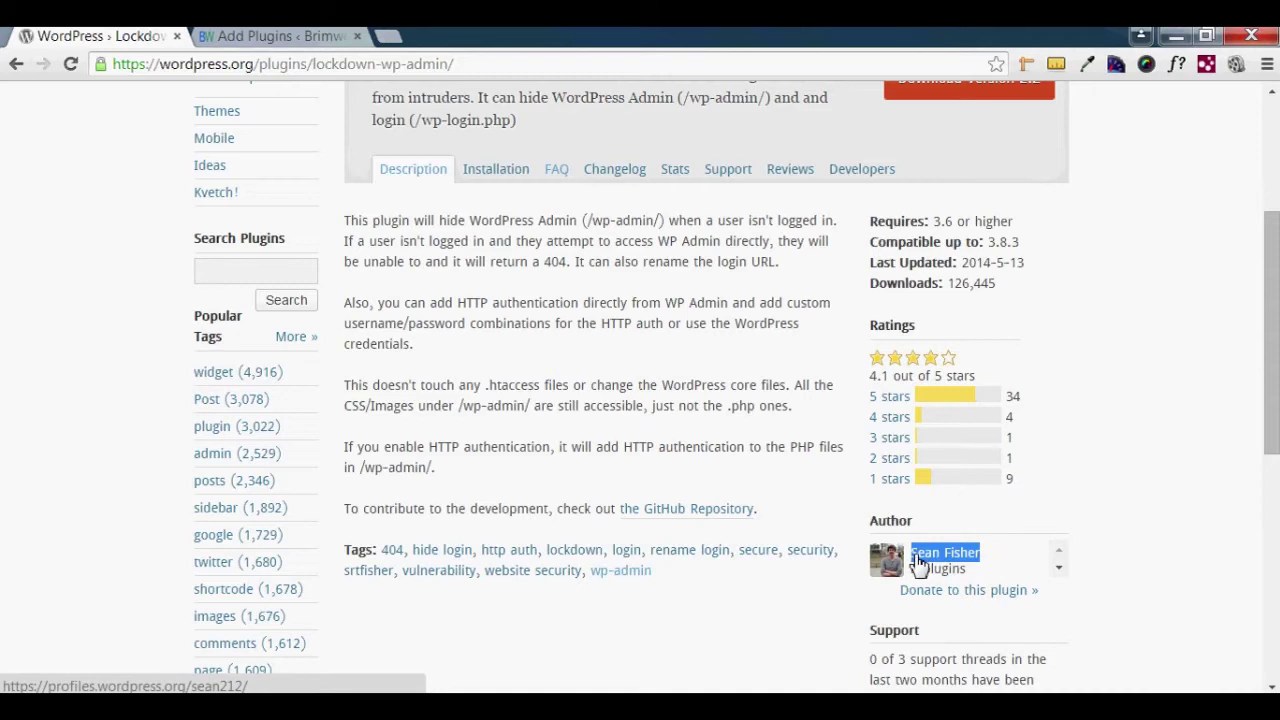
{"action": "left_click", "coordinate": [333, 36]}
{"action": "left_click", "coordinate": [509, 441]}
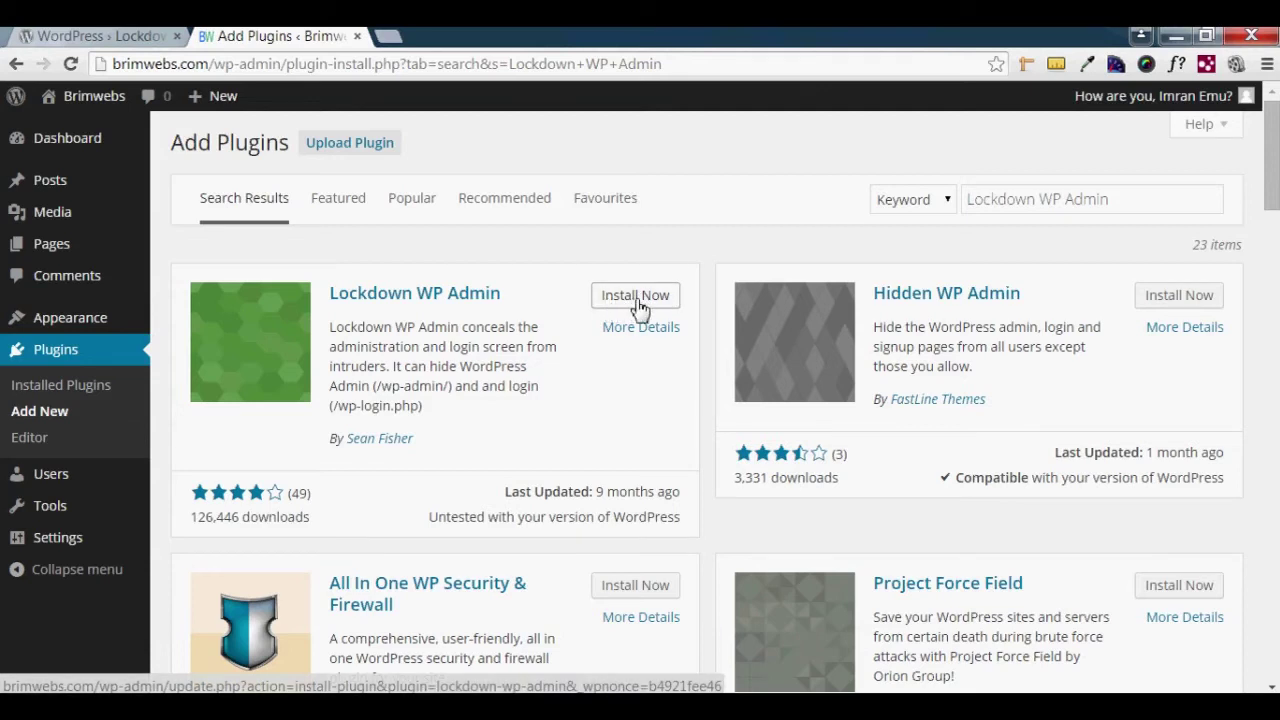
{"action": "left_click", "coordinate": [646, 305]}
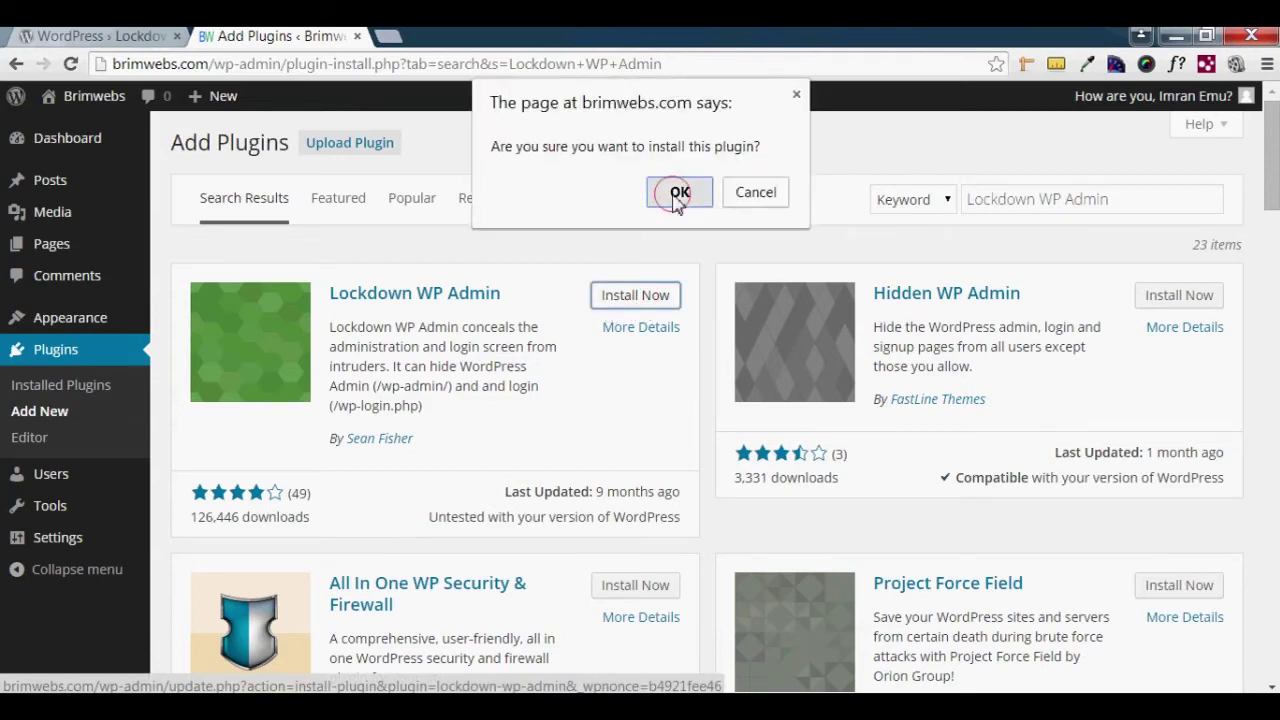
- Install Lockdown WP Admin 2.2 and activate it
{"action": "left_click", "coordinate": [673, 195]}
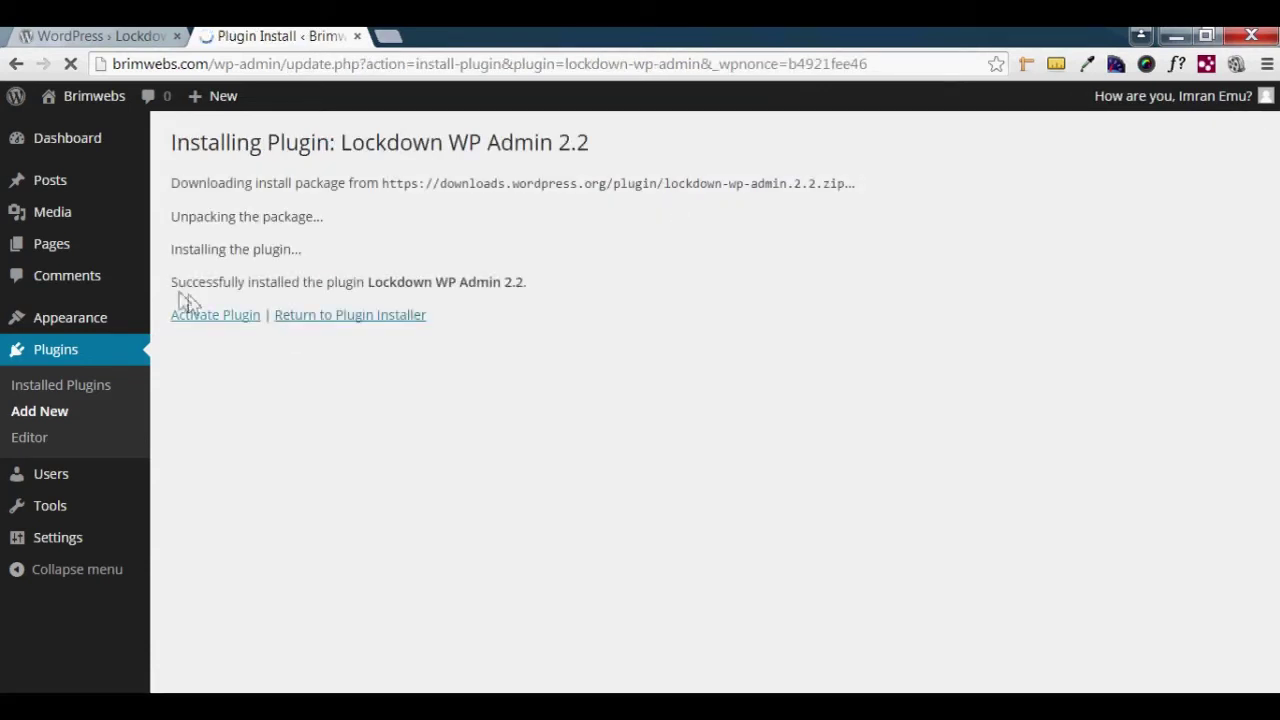
{"action": "left_click_drag", "start_coordinate": [172, 283], "coordinate": [348, 283]}
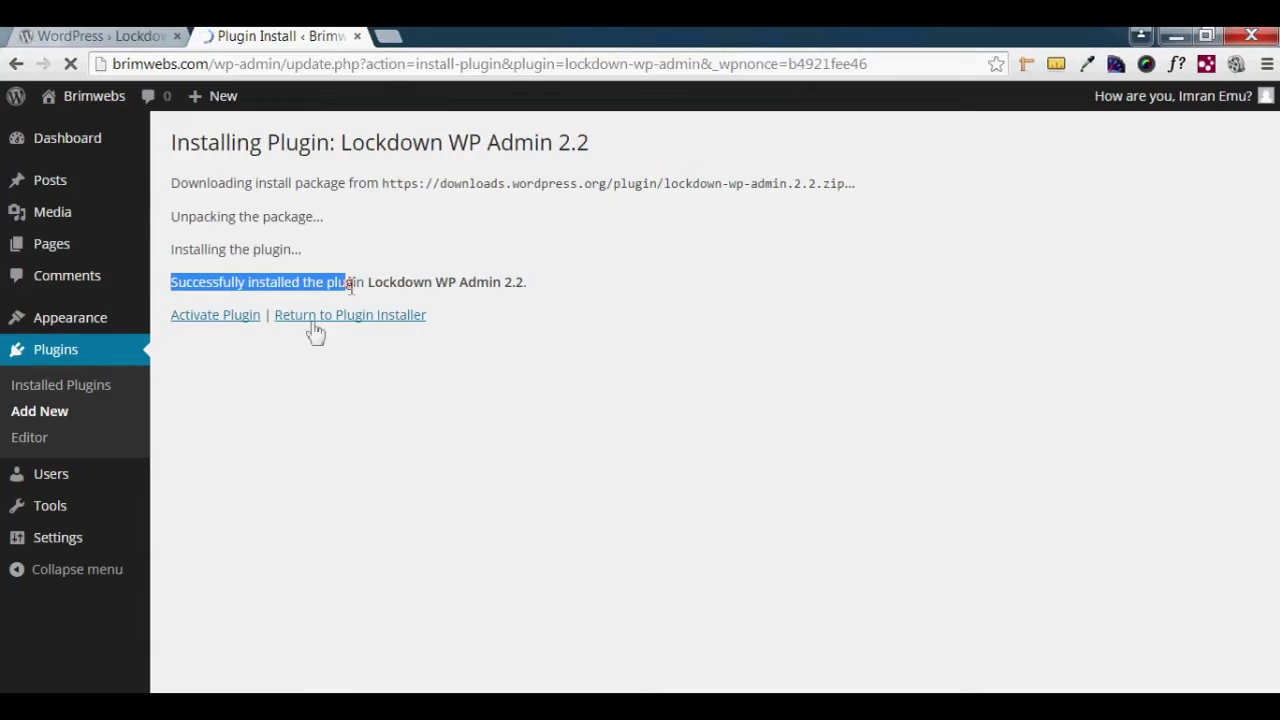
{"action": "left_click", "coordinate": [233, 390]}
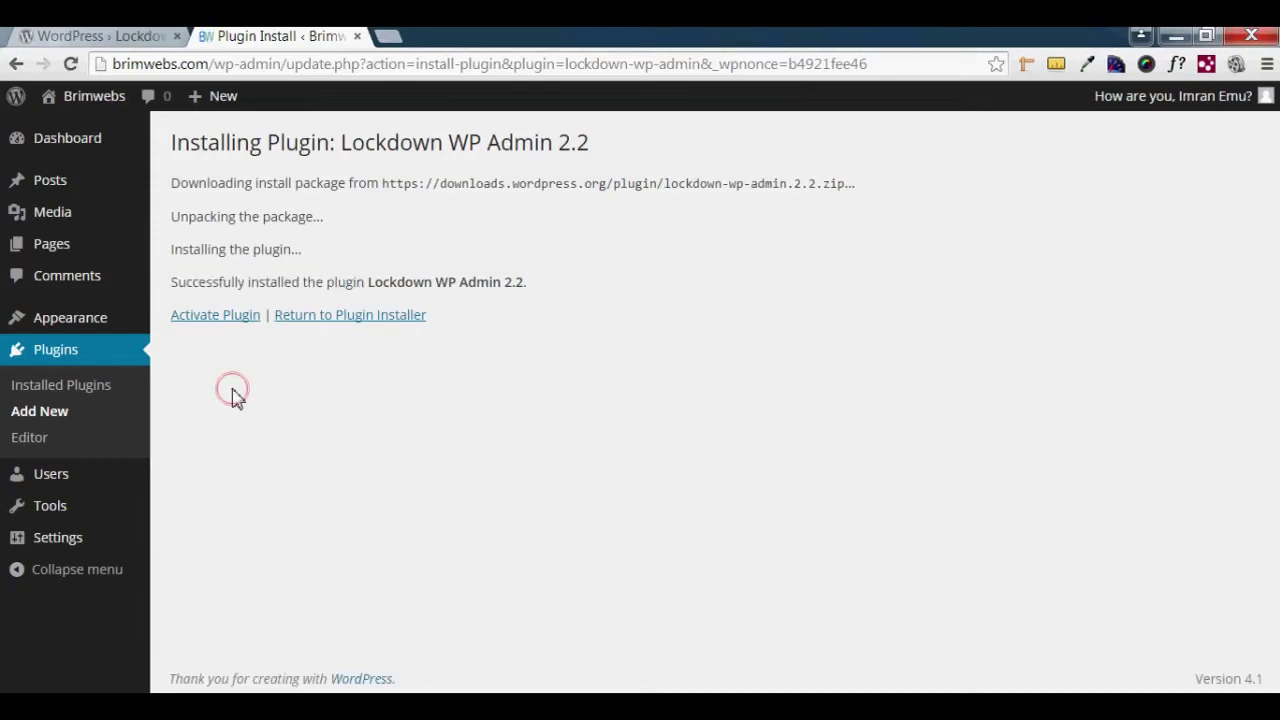
{"action": "left_click", "coordinate": [225, 318]}
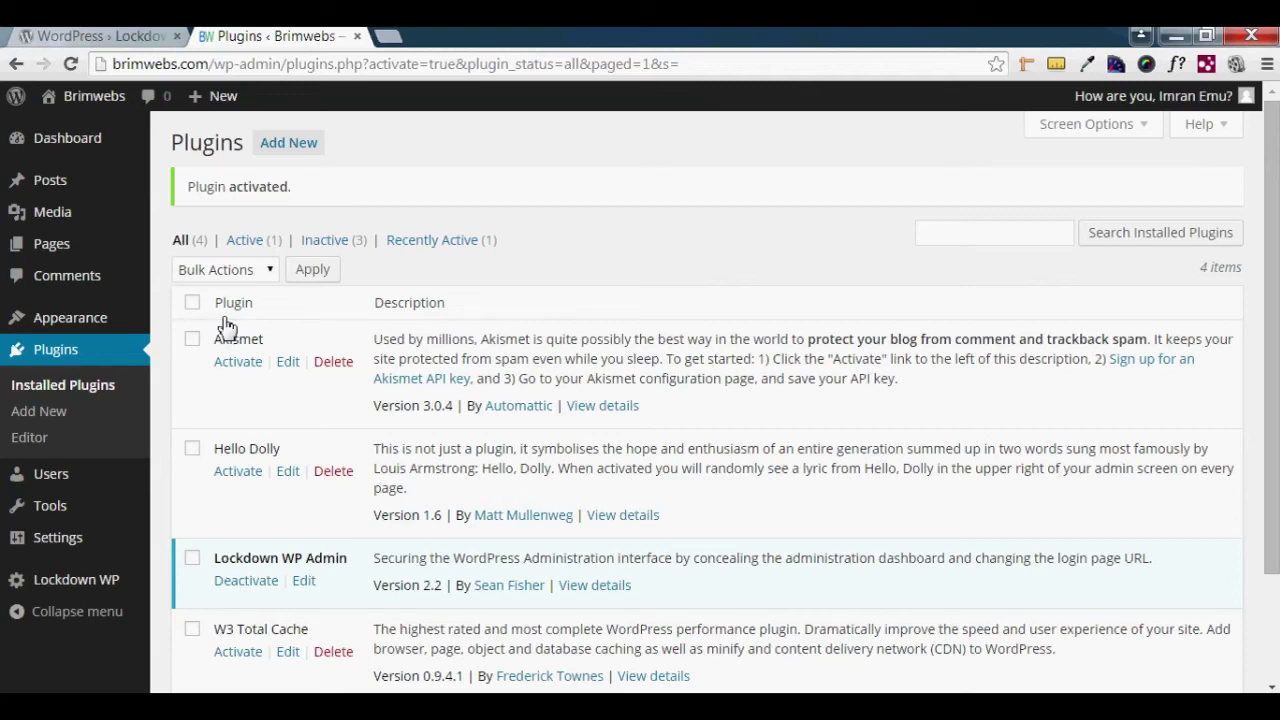
- Open the Lockdown WP settings page from the sidebar's Lockdown WP menu
{"action": "mouse_move", "coordinate": [80, 594]}
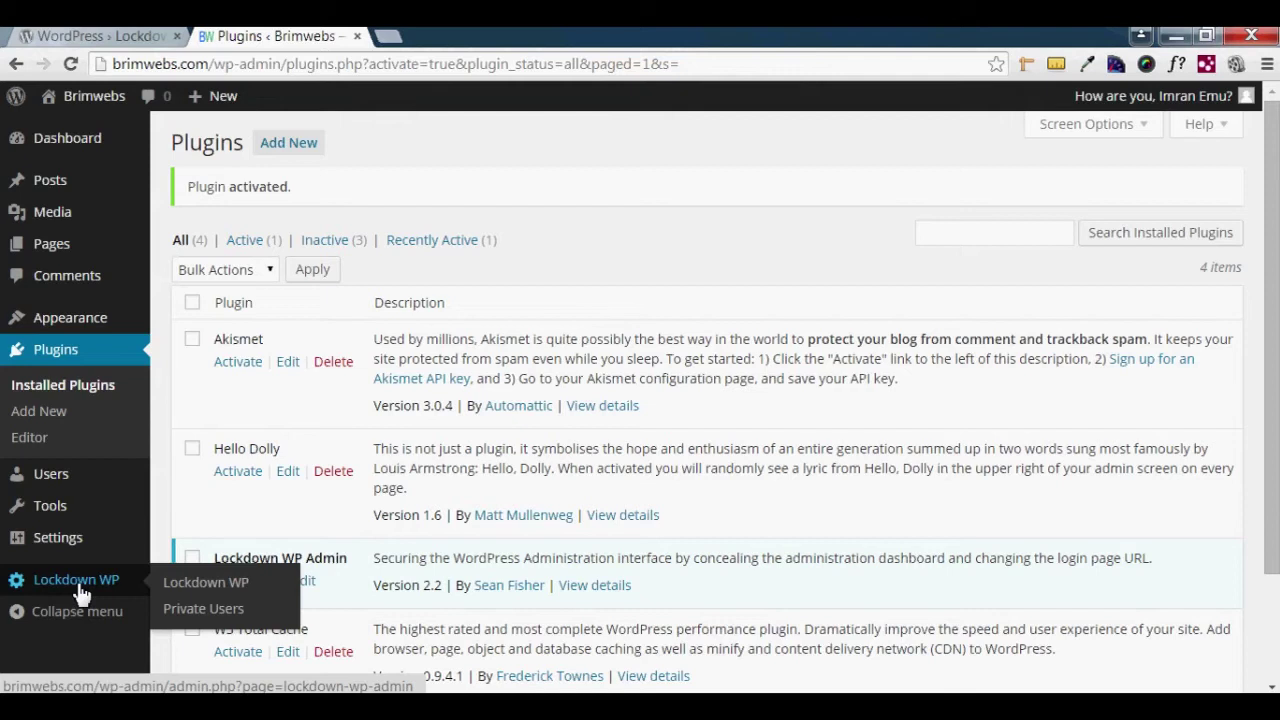
{"action": "left_click", "coordinate": [215, 592]}
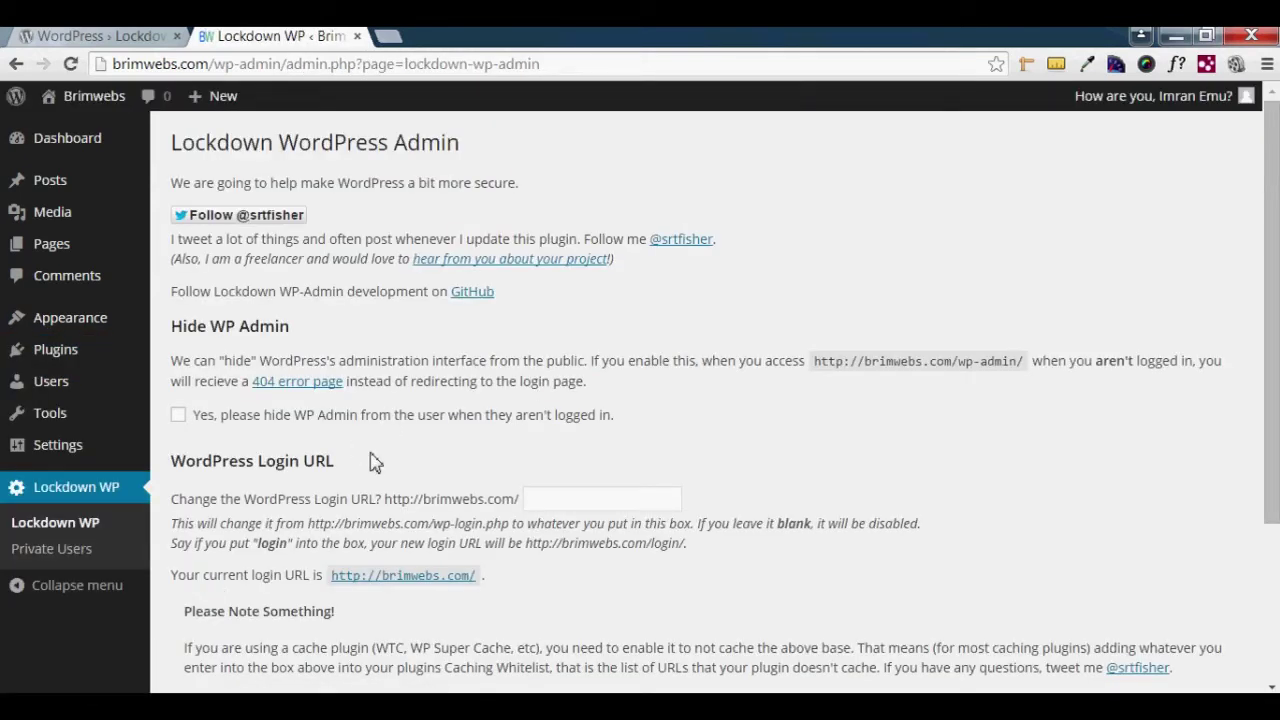
- Tick 'Yes, please hide WP Admin from the user when they aren't logged in'
{"action": "left_click", "coordinate": [818, 358]}
{"action": "left_click_drag", "start_coordinate": [818, 358], "coordinate": [1032, 371]}
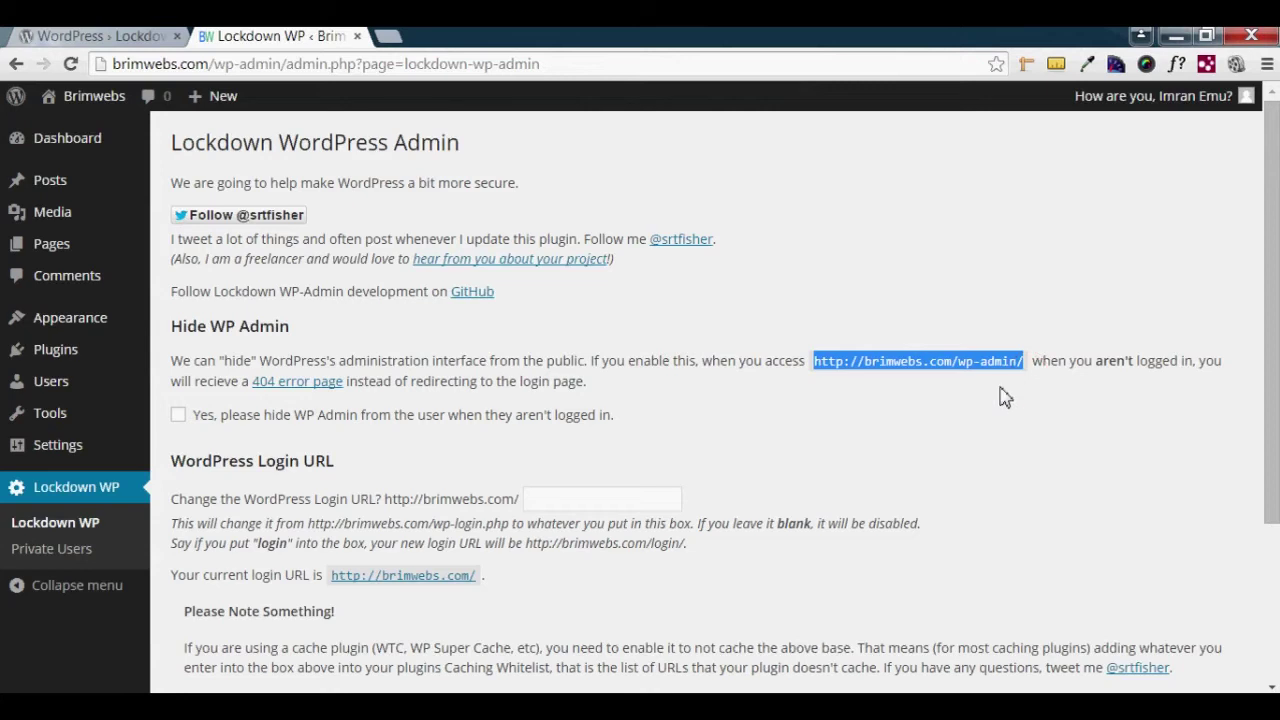
{"action": "left_click", "coordinate": [1000, 385]}
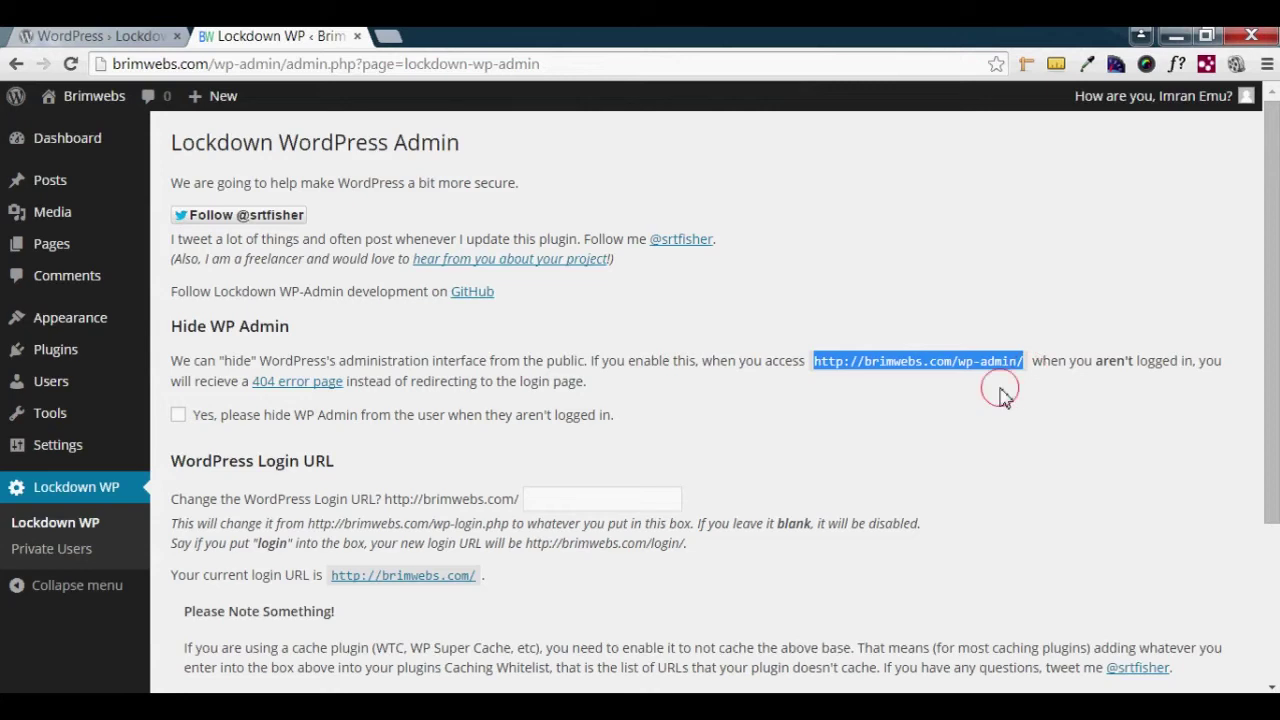
{"action": "left_click", "coordinate": [178, 416]}
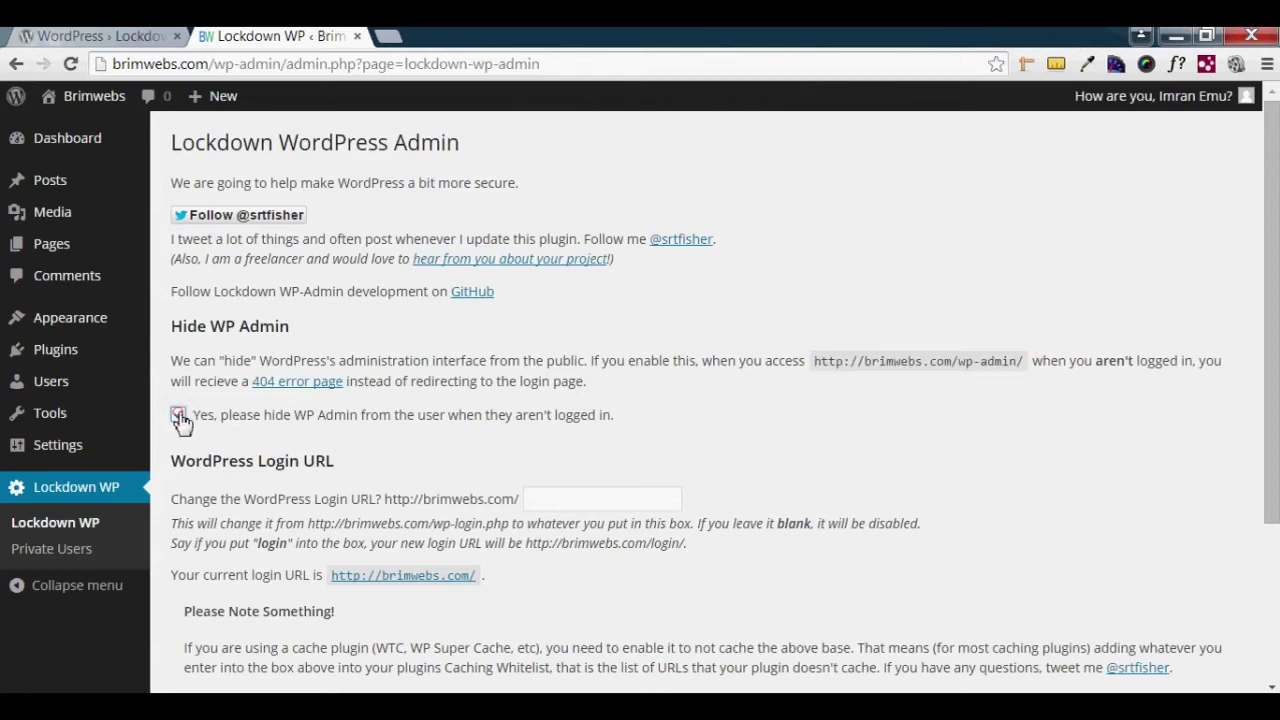
{"action": "scroll", "coordinate": [377, 466], "scroll_direction": "down", "scroll_amount": 2}
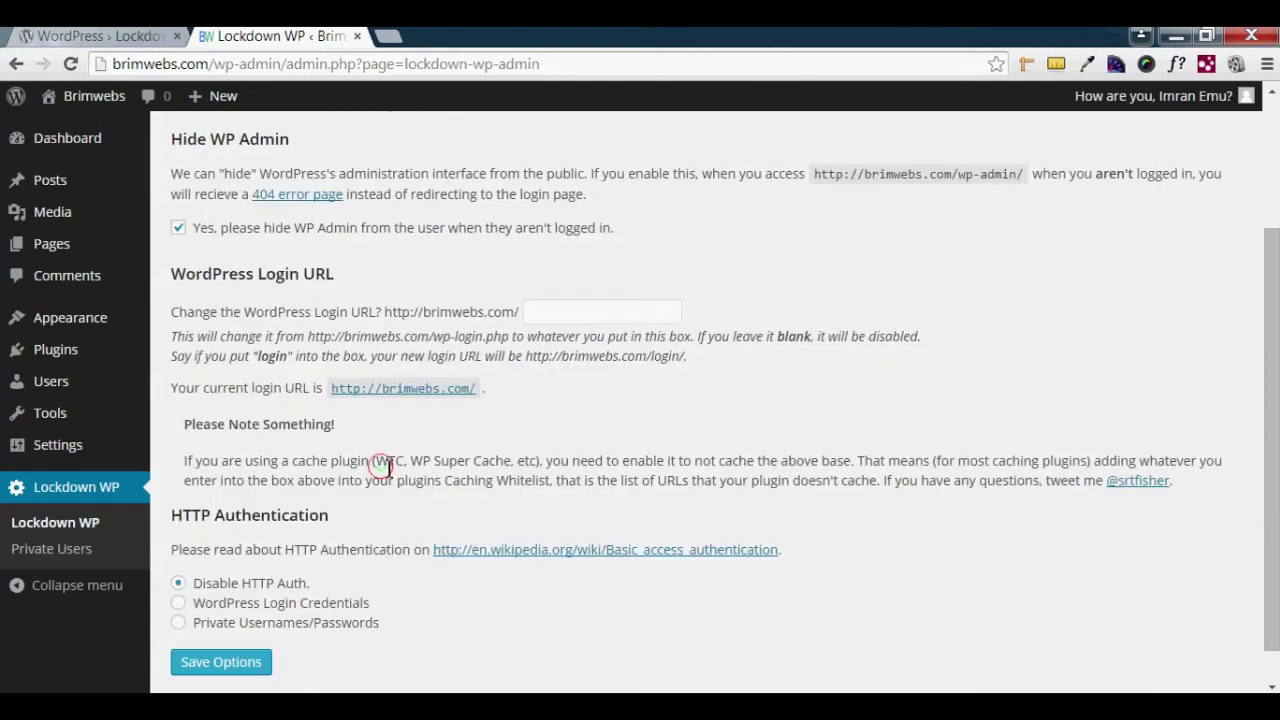
{"action": "left_click", "coordinate": [549, 316]}
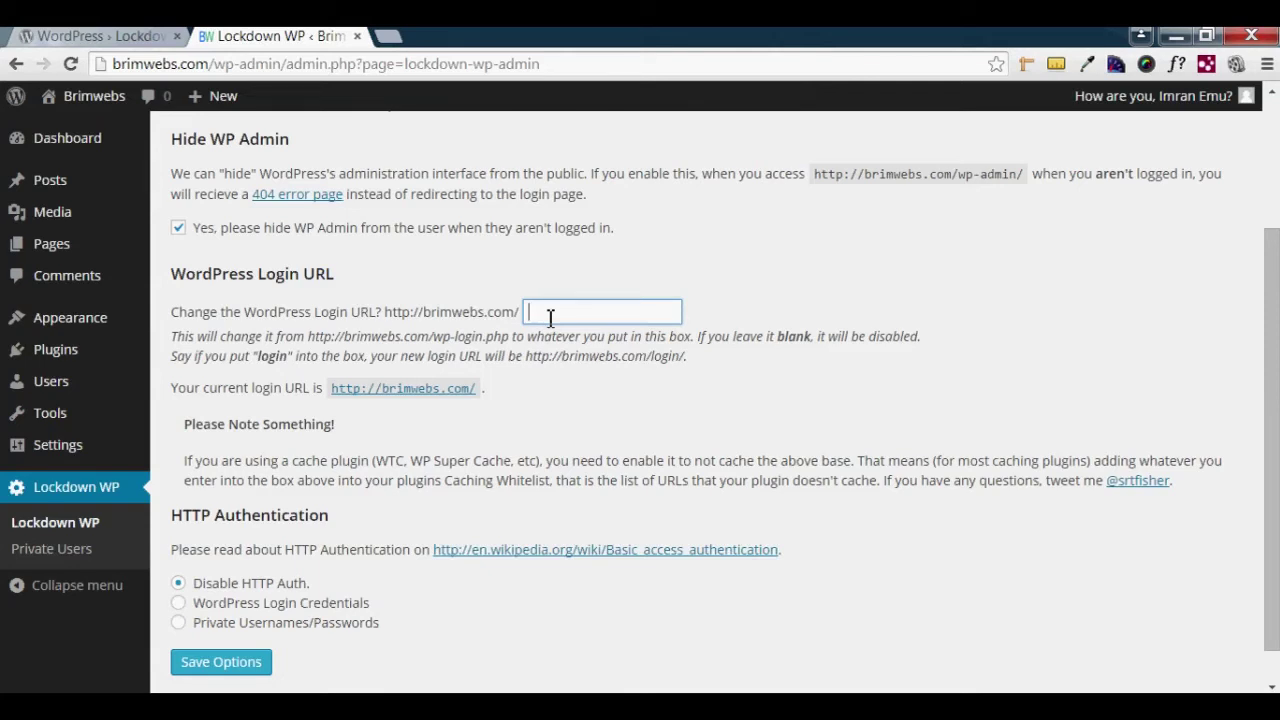
- Try test values such as 'brimwebs', 'imran' and 'abc123' in the login URL field
{"action": "type", "text": "brimwebs"}
{"action": "left_click", "coordinate": [527, 404]}
{"action": "left_click_drag", "start_coordinate": [607, 311], "coordinate": [530, 311]}
{"action": "key", "text": "BackSpace"}
{"action": "type", "text": "imran"}
{"action": "key", "text": "BackSpace"}
{"action": "key", "text": "BackSpace"}
{"action": "key", "text": "BackSpace"}
{"action": "key", "text": "BackSpace"}
{"action": "type", "text": "abc123"}
{"action": "key", "text": "BackSpace"}
{"action": "key", "text": "BackSpace"}
{"action": "key", "text": "BackSpace"}
{"action": "key", "text": "BackSpace"}
{"action": "key", "text": "BackSpace"}
{"action": "key", "text": "BackSpace"}
- Replace the test entries with a long random alphanumeric string as the custom login slug
{"action": "key", "text": "BackSpace"}
{"action": "key", "text": "BackSpace"}
{"action": "key", "text": "BackSpace"}
{"action": "key", "text": "BackSpace"}
{"action": "key", "text": "BackSpace"}
{"action": "key", "text": "BackSpace"}
{"action": "key", "text": "BackSpace"}
{"action": "key", "text": "BackSpace"}
{"action": "key", "text": "BackSpace"}
{"action": "key", "text": "BackSpace"}
{"action": "key", "text": "BackSpace"}
{"action": "key", "text": "BackSpace"}
{"action": "key", "text": "BackSpace"}
{"action": "key", "text": "BackSpace"}
{"action": "key", "text": "BackSpace"}
{"action": "key", "text": "BackSpace"}
{"action": "key", "text": "BackSpace"}
{"action": "key", "text": "BackSpace"}
{"action": "key", "text": "BackSpace"}
{"action": "key", "text": "BackSpace"}
{"action": "left_click", "coordinate": [572, 408]}
{"action": "left_click_drag", "start_coordinate": [648, 318], "coordinate": [520, 310]}
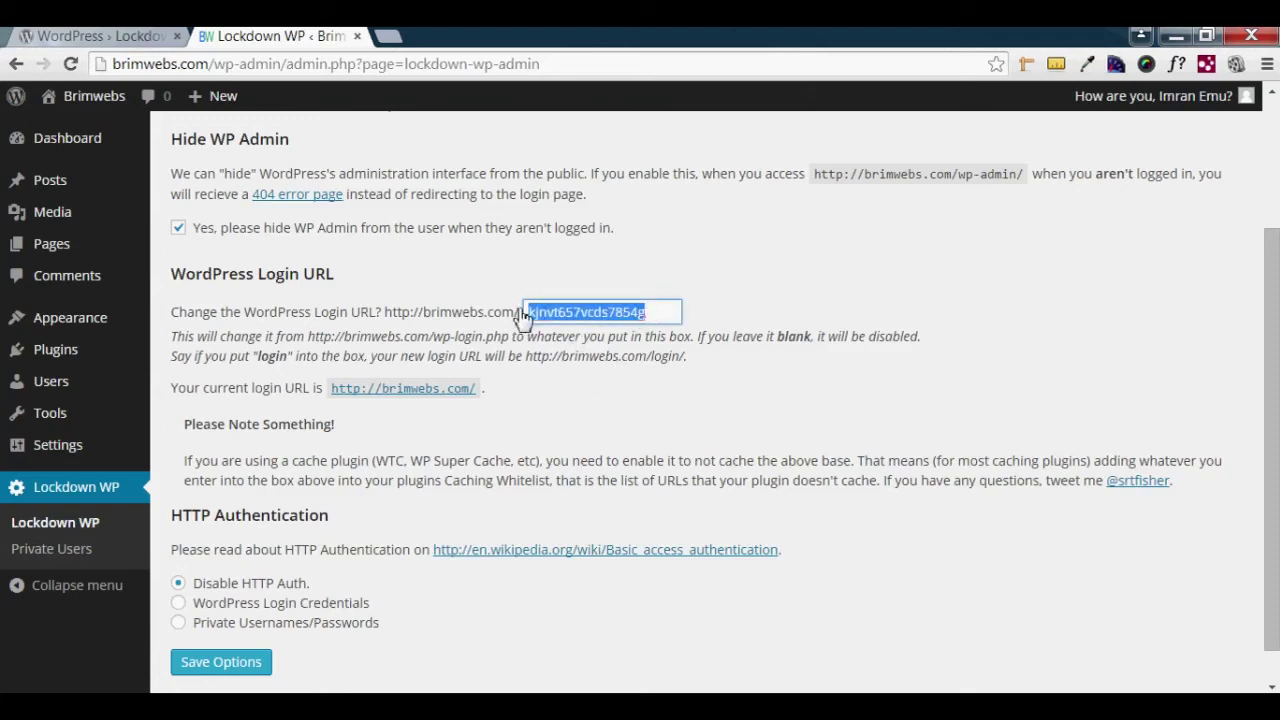
{"action": "left_click", "coordinate": [566, 409]}
{"action": "scroll", "coordinate": [566, 420], "scroll_direction": "down", "scroll_amount": 1}
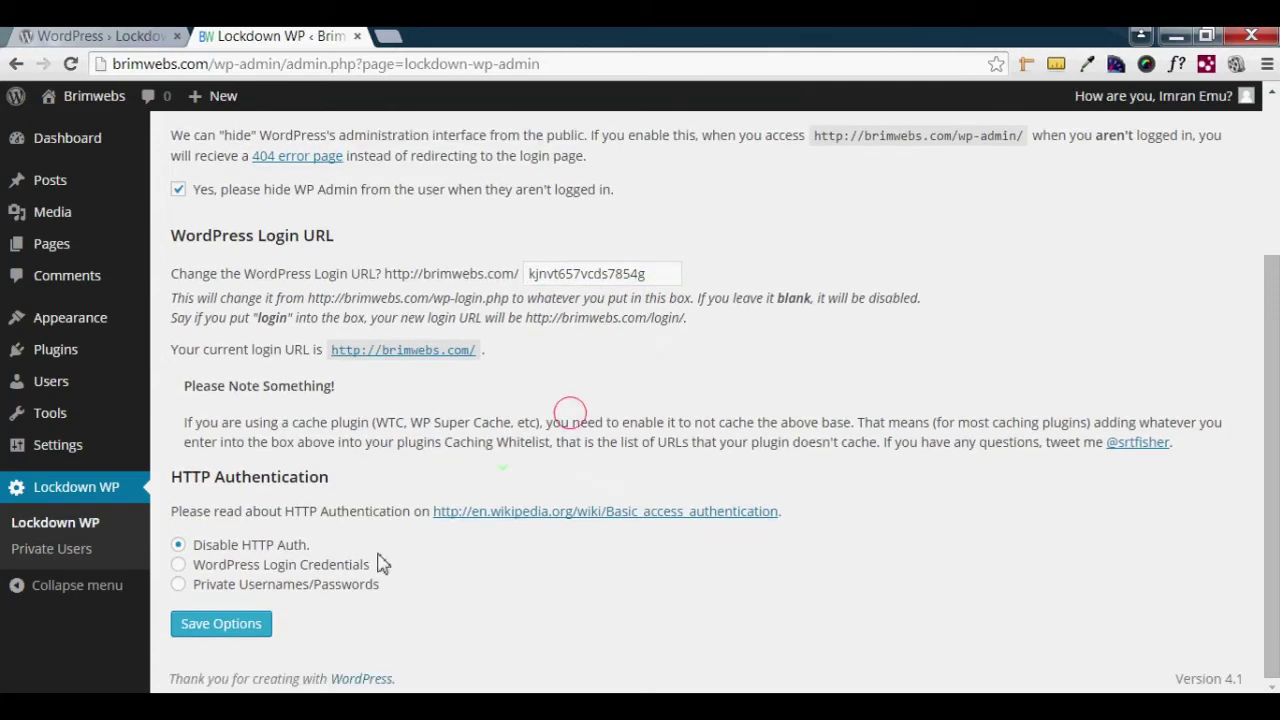
{"action": "left_click", "coordinate": [229, 630]}
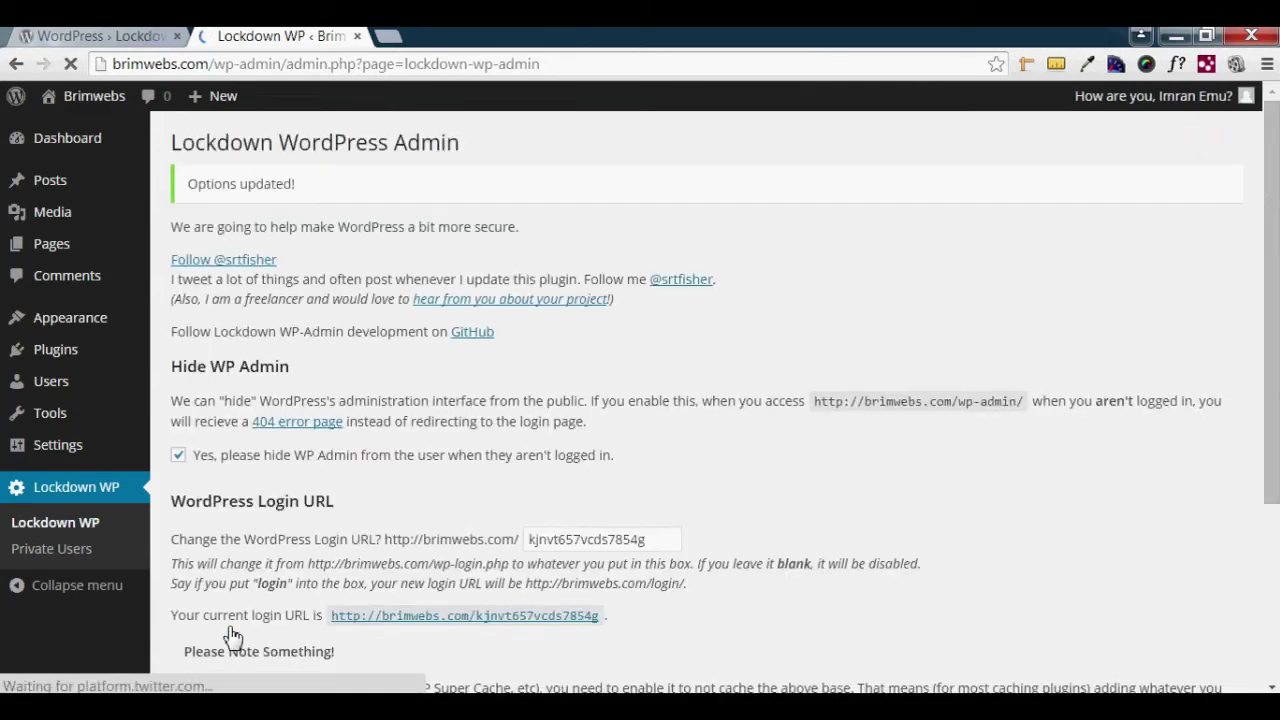
{"action": "scroll", "coordinate": [447, 541], "scroll_direction": "down", "scroll_amount": 2}
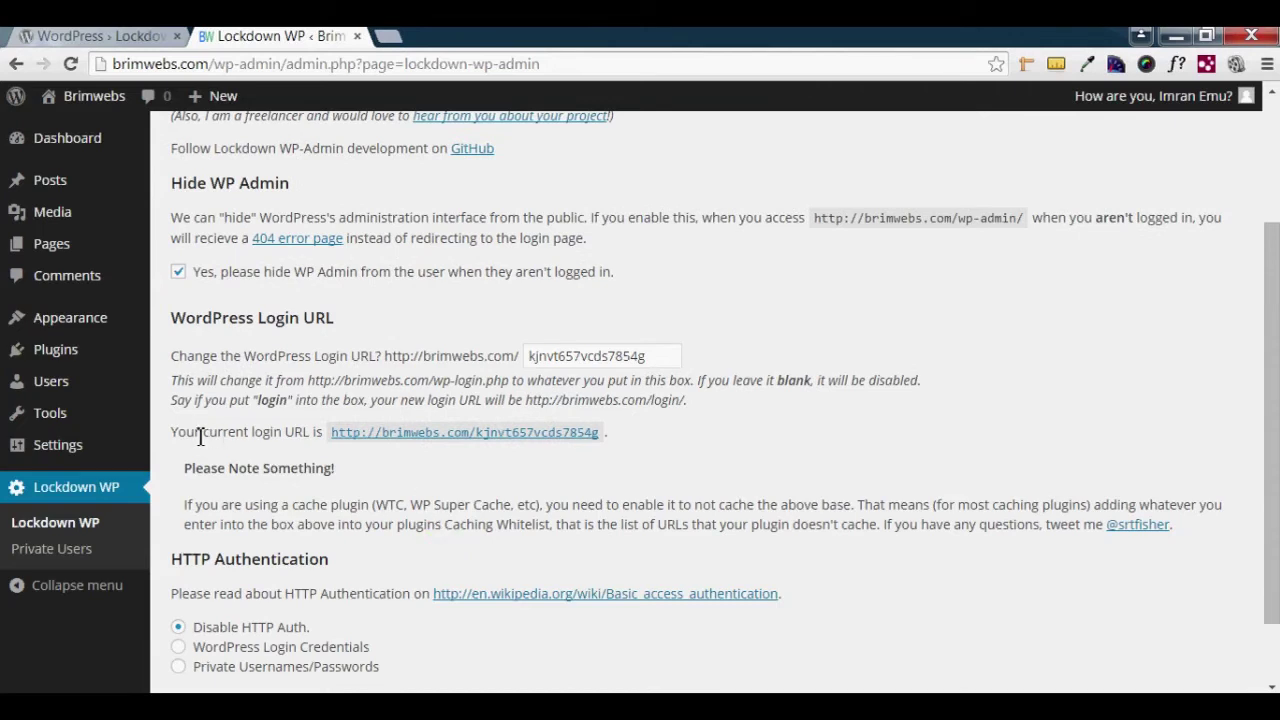
{"action": "left_click_drag", "start_coordinate": [176, 433], "coordinate": [328, 434]}
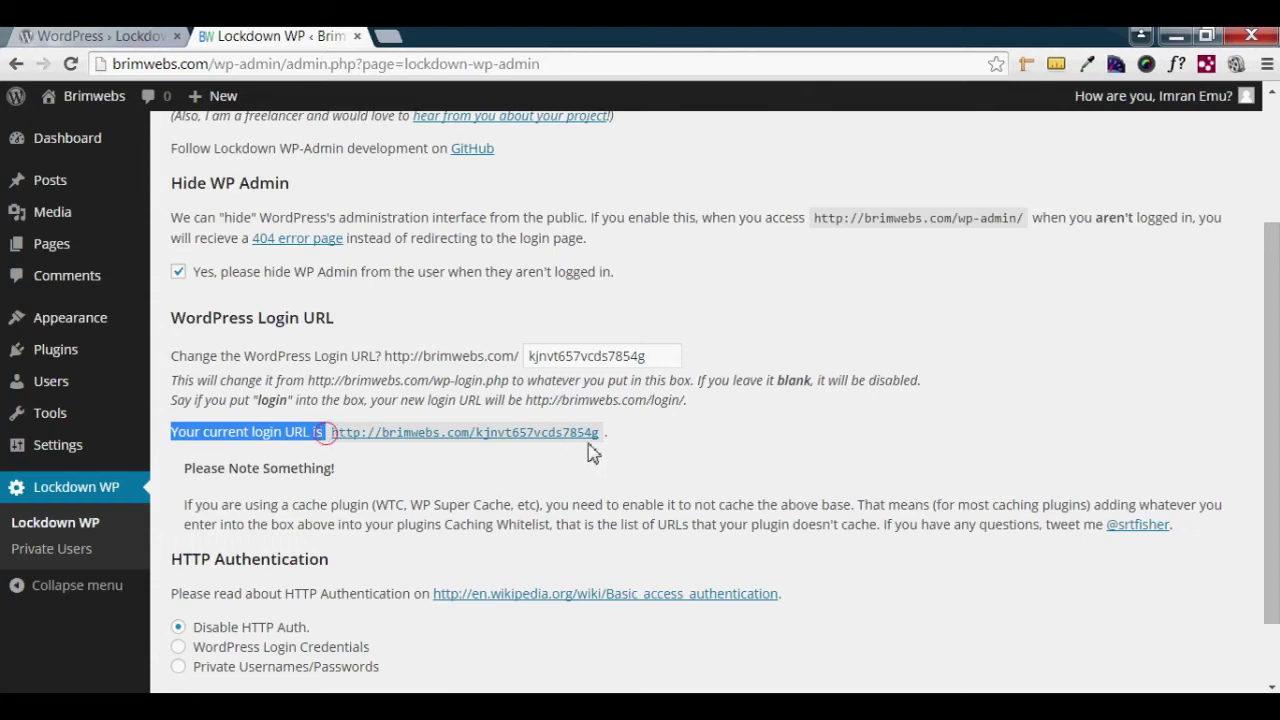
- Select and copy the custom login URL, then minimize the browser
{"action": "left_click_drag", "start_coordinate": [604, 436], "coordinate": [336, 440]}
{"action": "key", "text": "ctrl+c"}
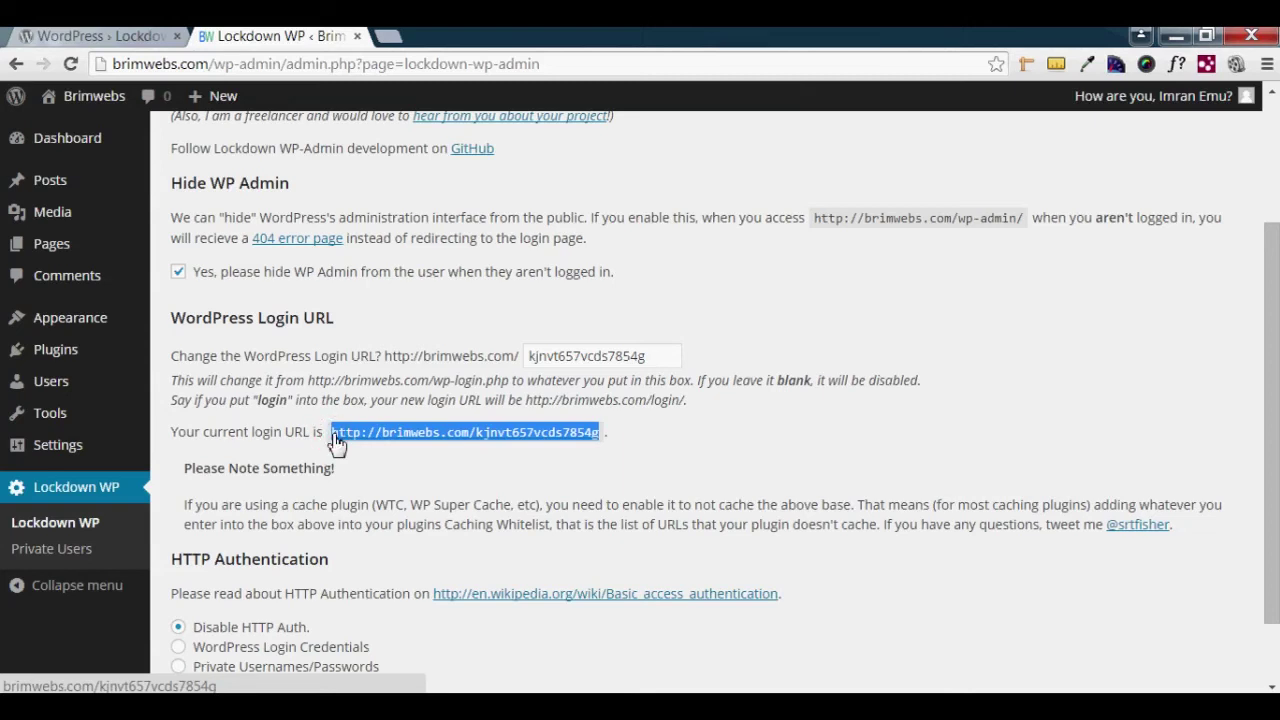
{"action": "left_click", "coordinate": [1176, 41]}
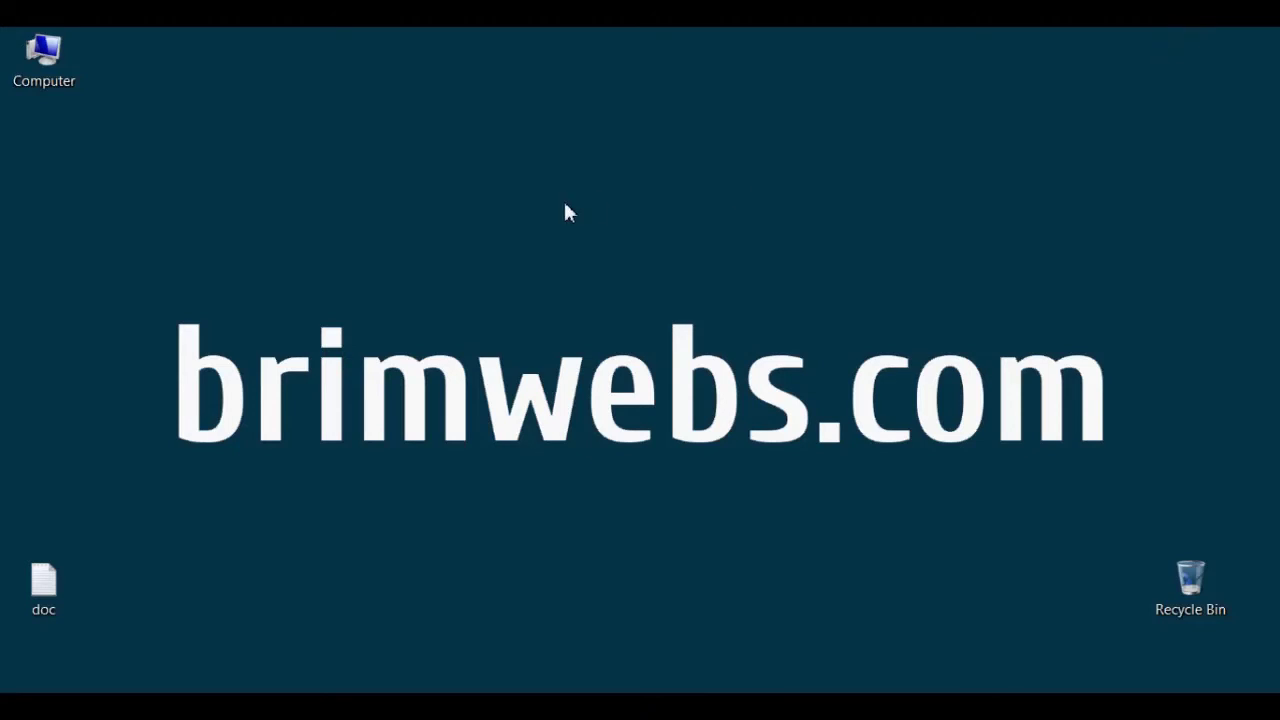
- Create a desktop text file named wp-admin, paste the login URL into it, and return to the browser
{"action": "right_click", "coordinate": [565, 208]}
{"action": "mouse_move", "coordinate": [663, 517]}
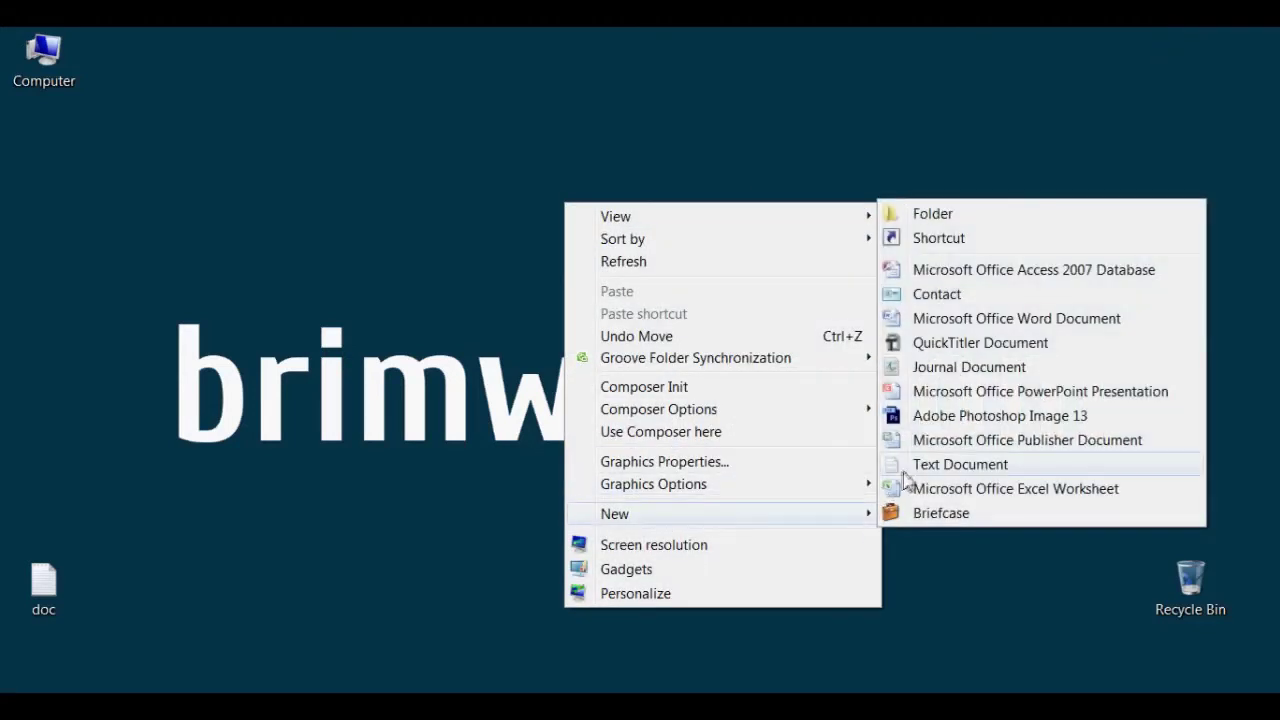
{"action": "left_click", "coordinate": [905, 470]}
{"action": "type", "text": "w"}
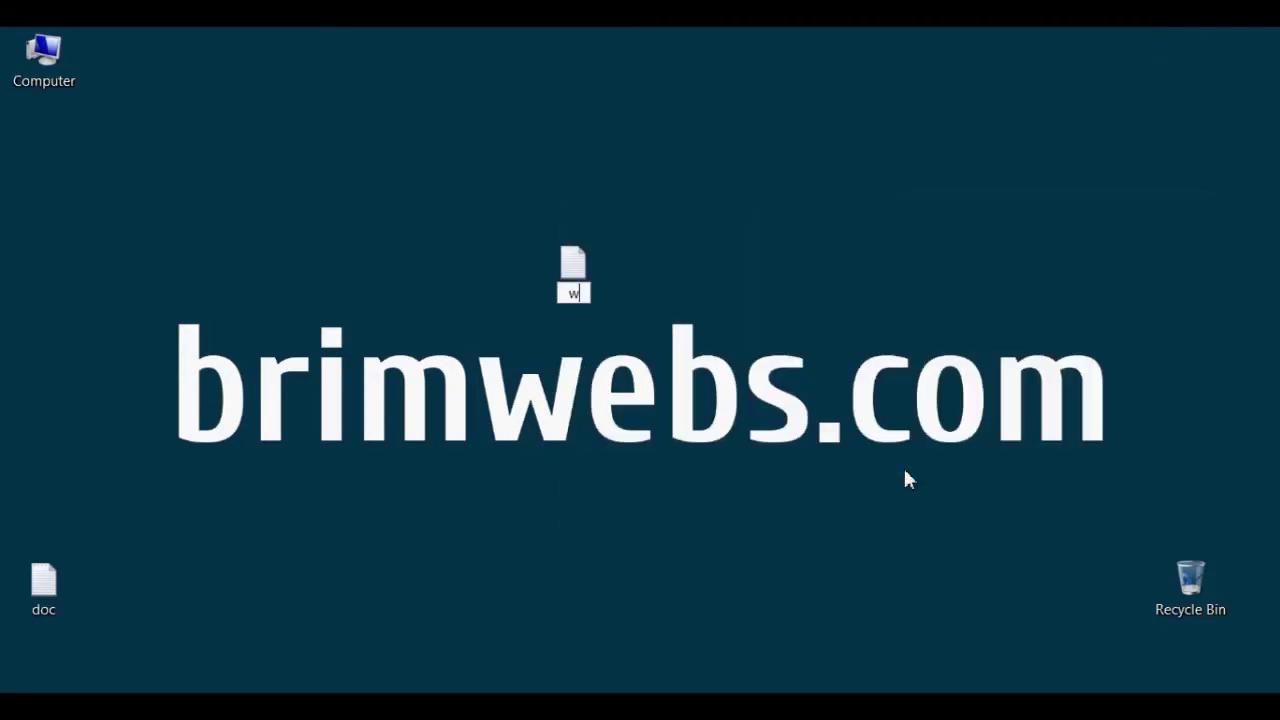
{"action": "type", "text": "p-admin"}
{"action": "key", "text": "Return"}
{"action": "key", "text": "Return"}
{"action": "key", "text": "ctrl+v"}
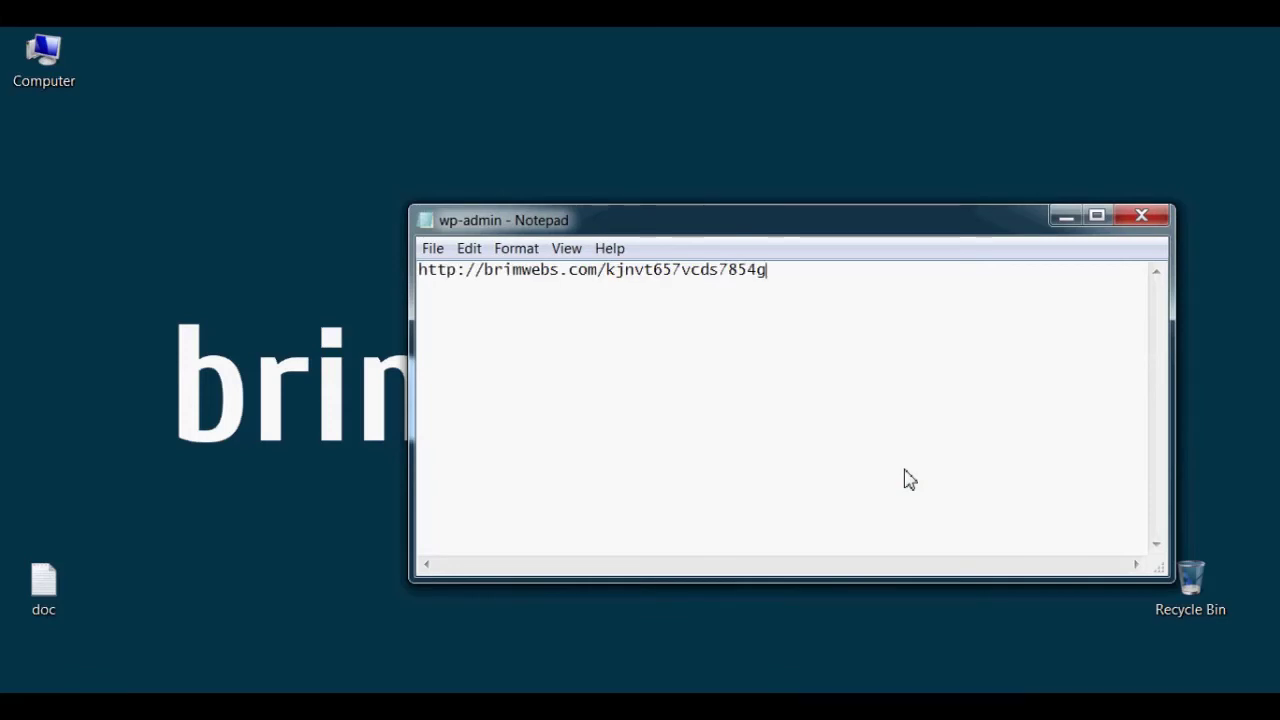
{"action": "key", "text": "alt+Tab"}
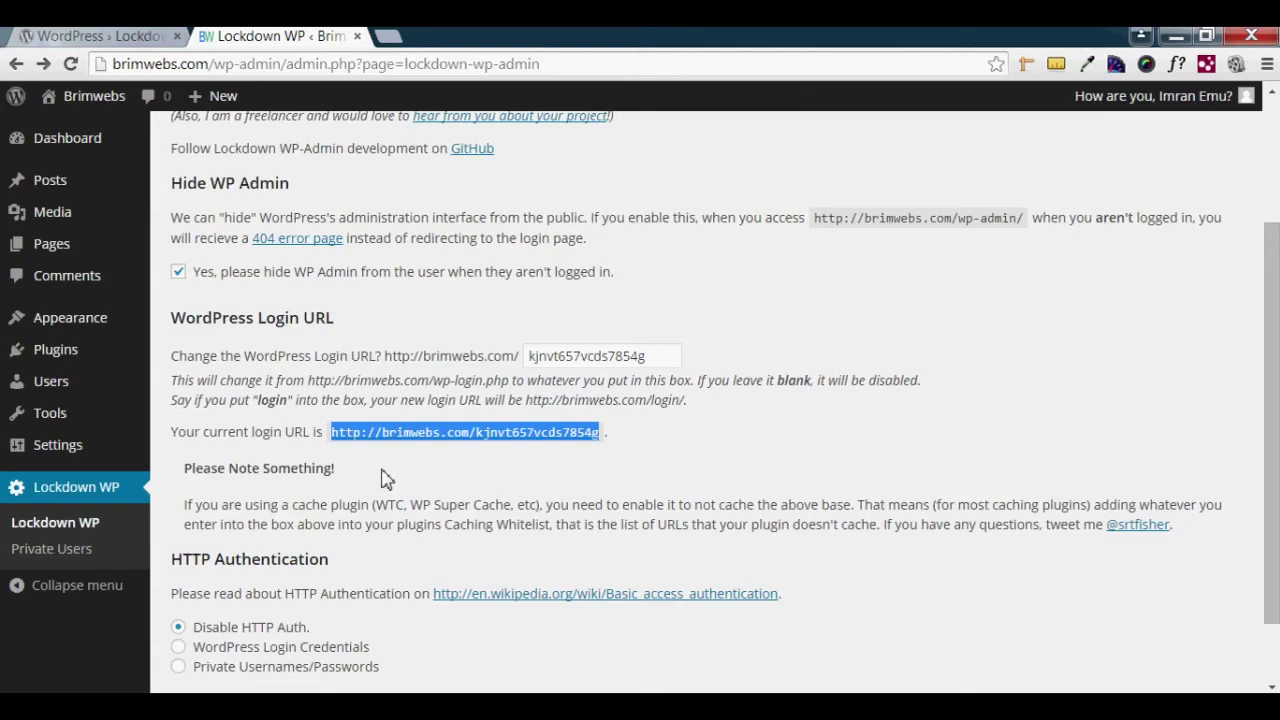
- Log out, then load brimwebs.com/wp-login.php and confirm it shows the page-not-found error
{"action": "left_click", "coordinate": [1248, 106]}
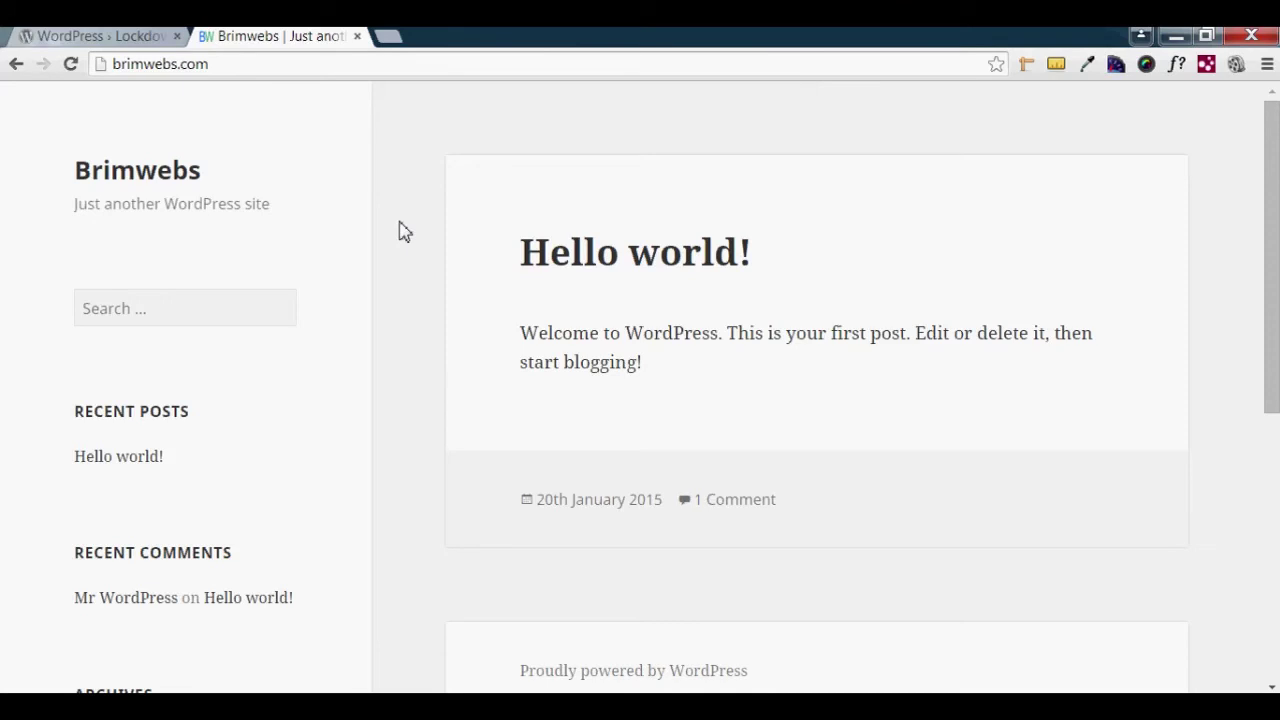
{"action": "left_click", "coordinate": [234, 68]}
{"action": "left_click", "coordinate": [236, 69]}
{"action": "type", "text": "/"}
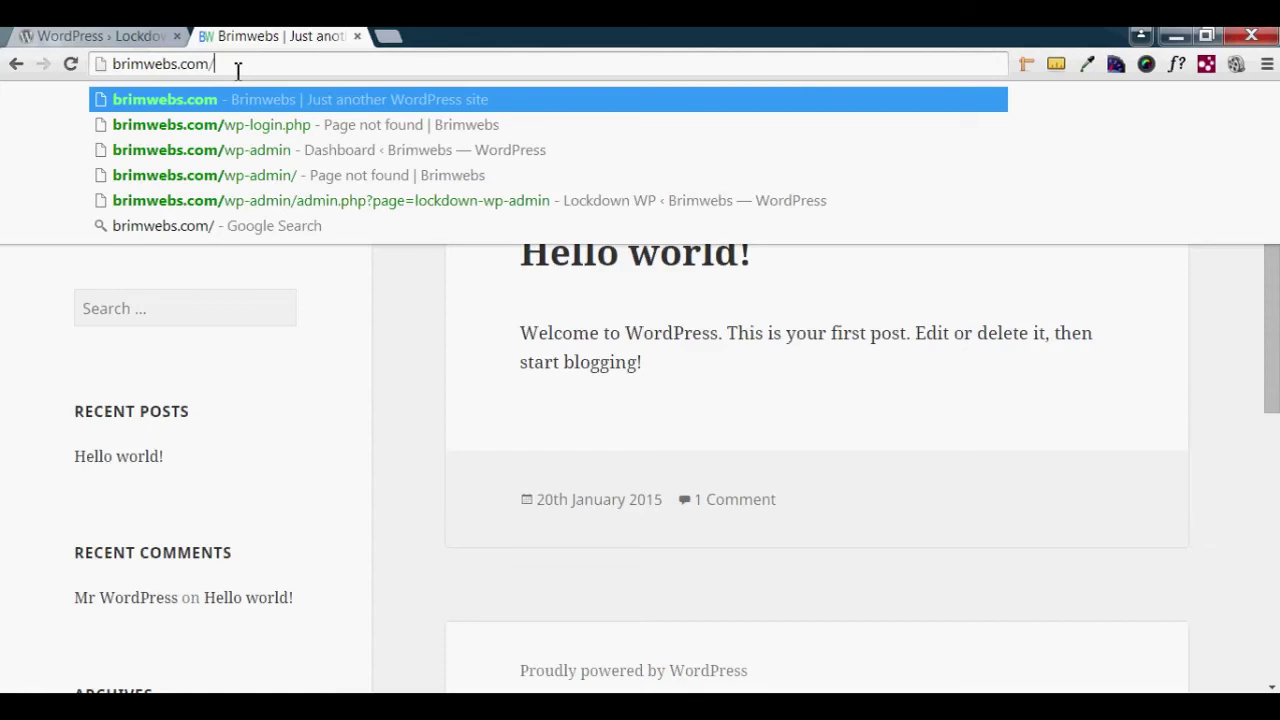
{"action": "key", "text": "Down"}
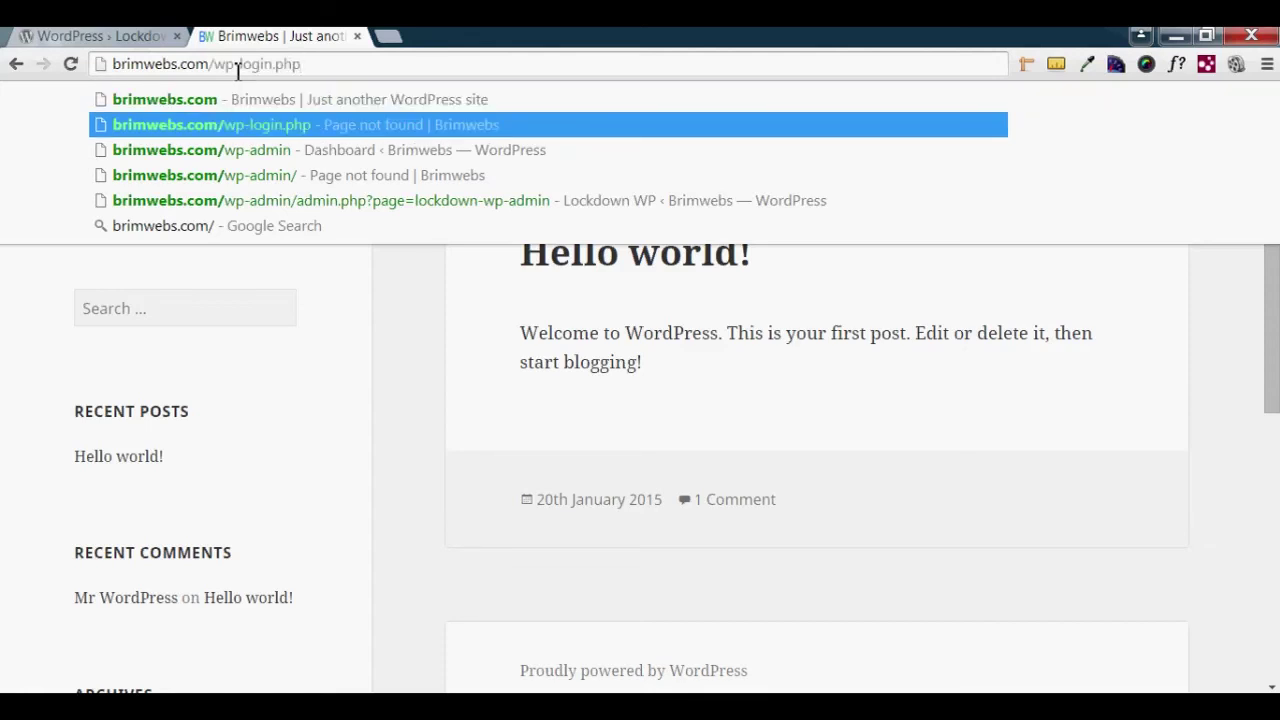
{"action": "key", "text": "Return"}
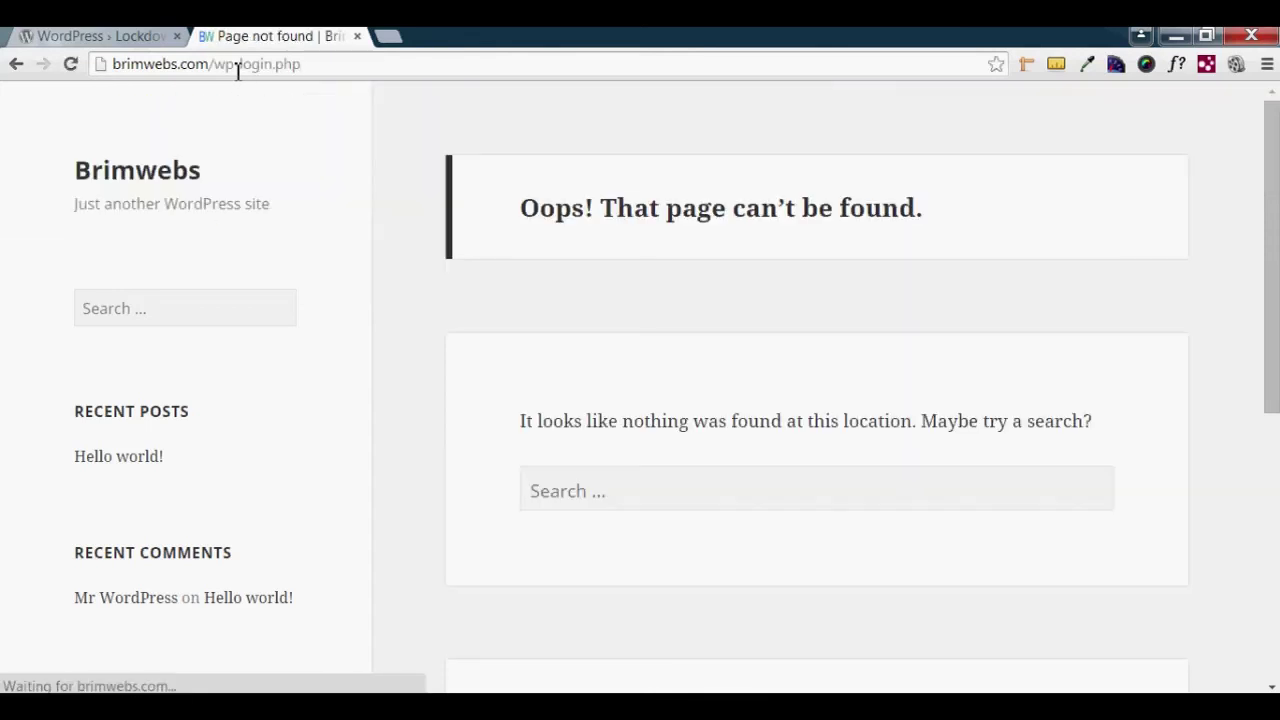
{"action": "left_click_drag", "start_coordinate": [520, 202], "coordinate": [920, 233]}
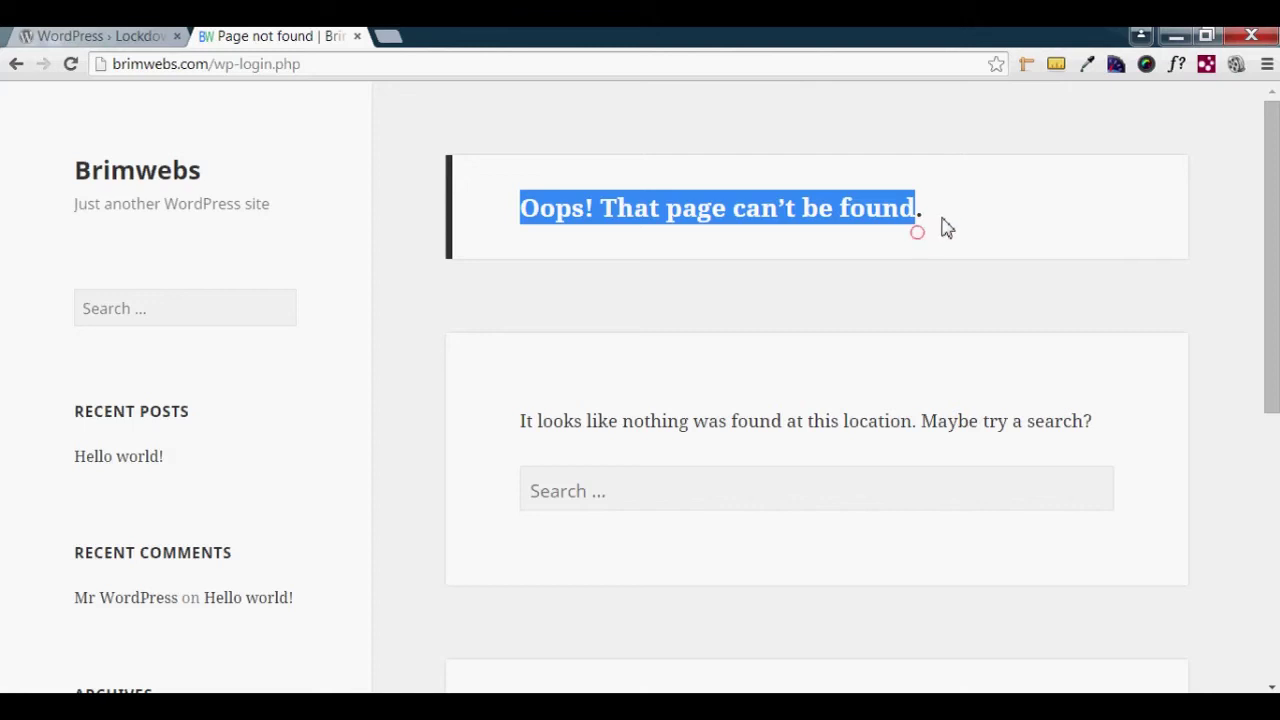
{"action": "left_click", "coordinate": [940, 222]}
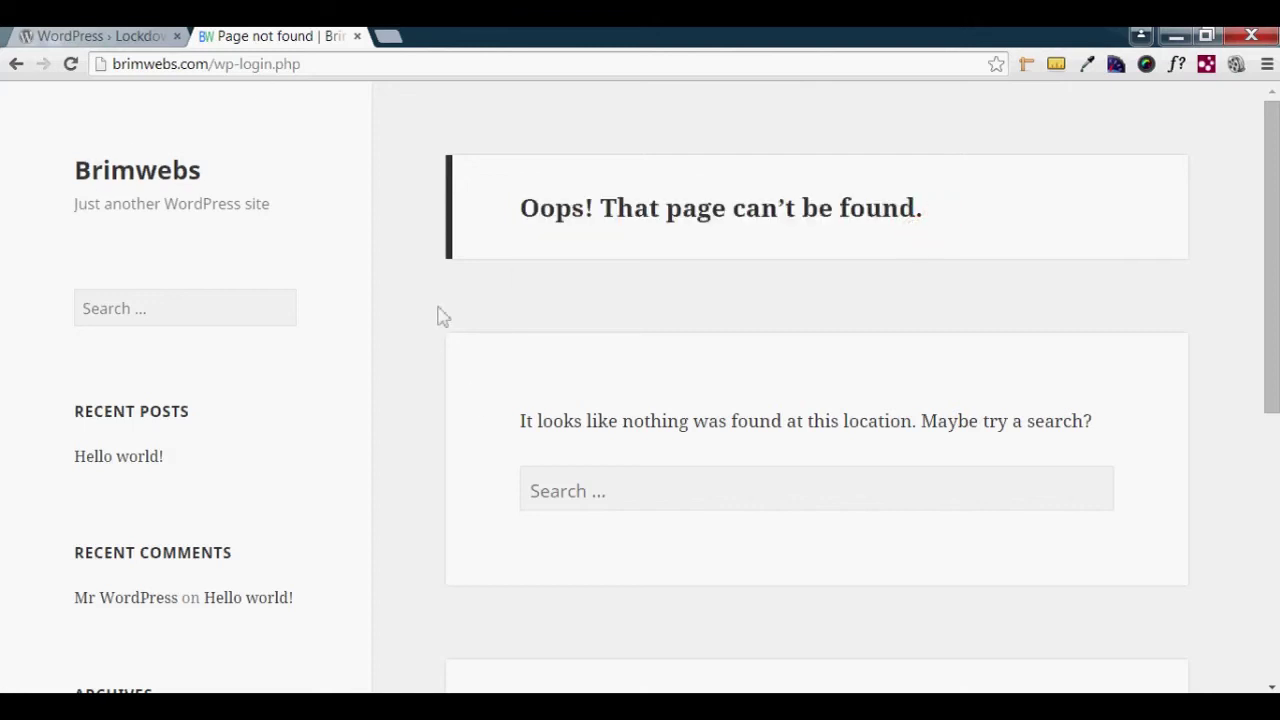
{"action": "left_click", "coordinate": [417, 215]}
- Load brimwebs.com/wp-admin and confirm it also returns 'Oops! That page can't be found.'
{"action": "left_click_drag", "start_coordinate": [243, 64], "coordinate": [371, 68]}
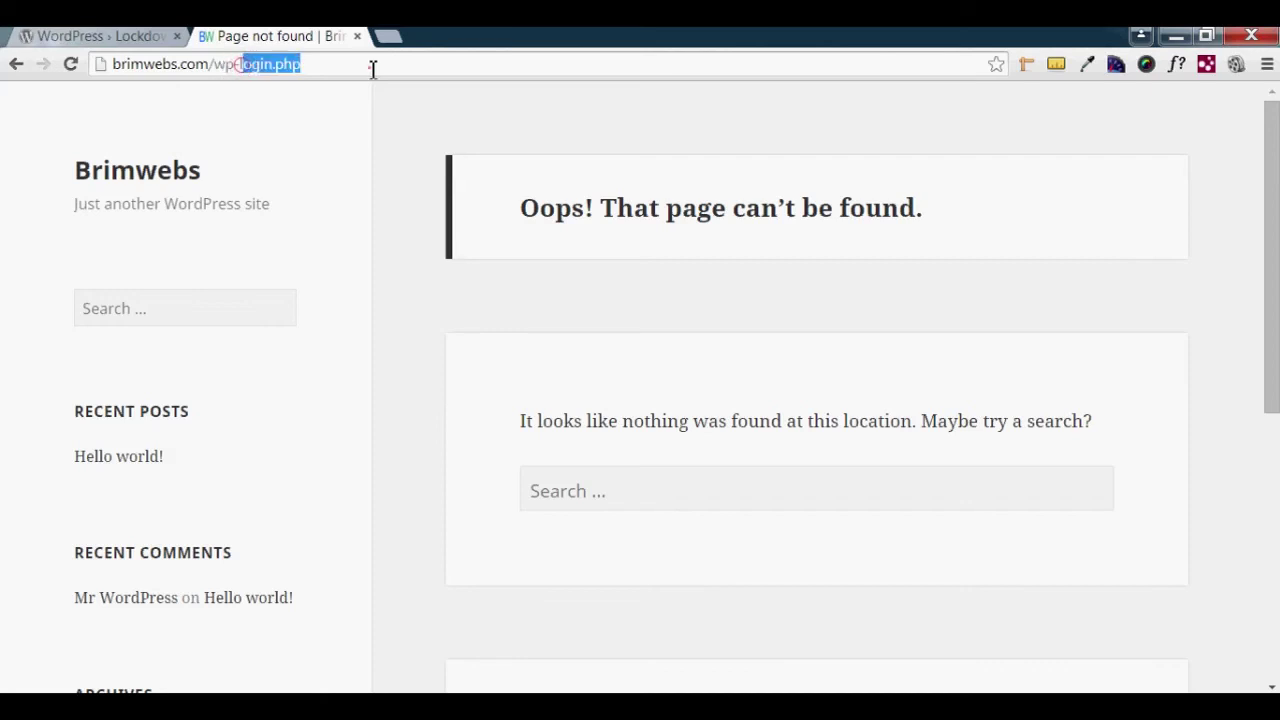
{"action": "key", "text": "BackSpace"}
{"action": "key", "text": "BackSpace"}
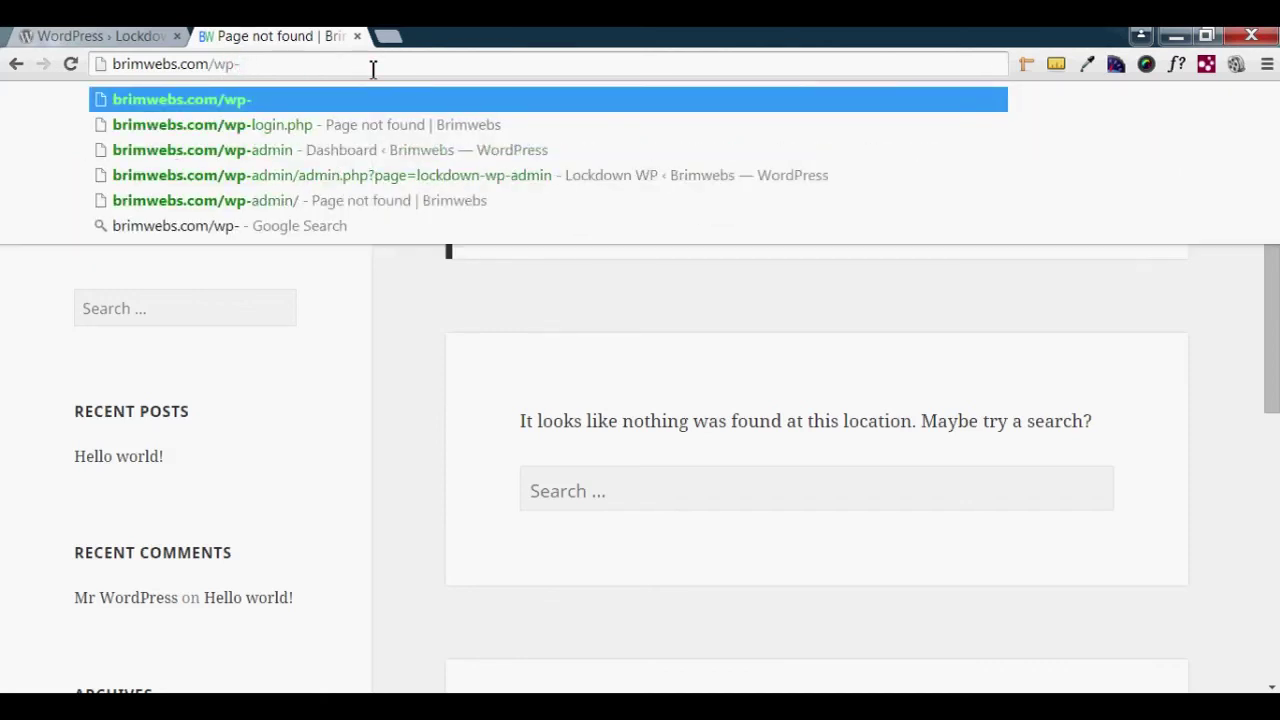
{"action": "type", "text": "admin"}
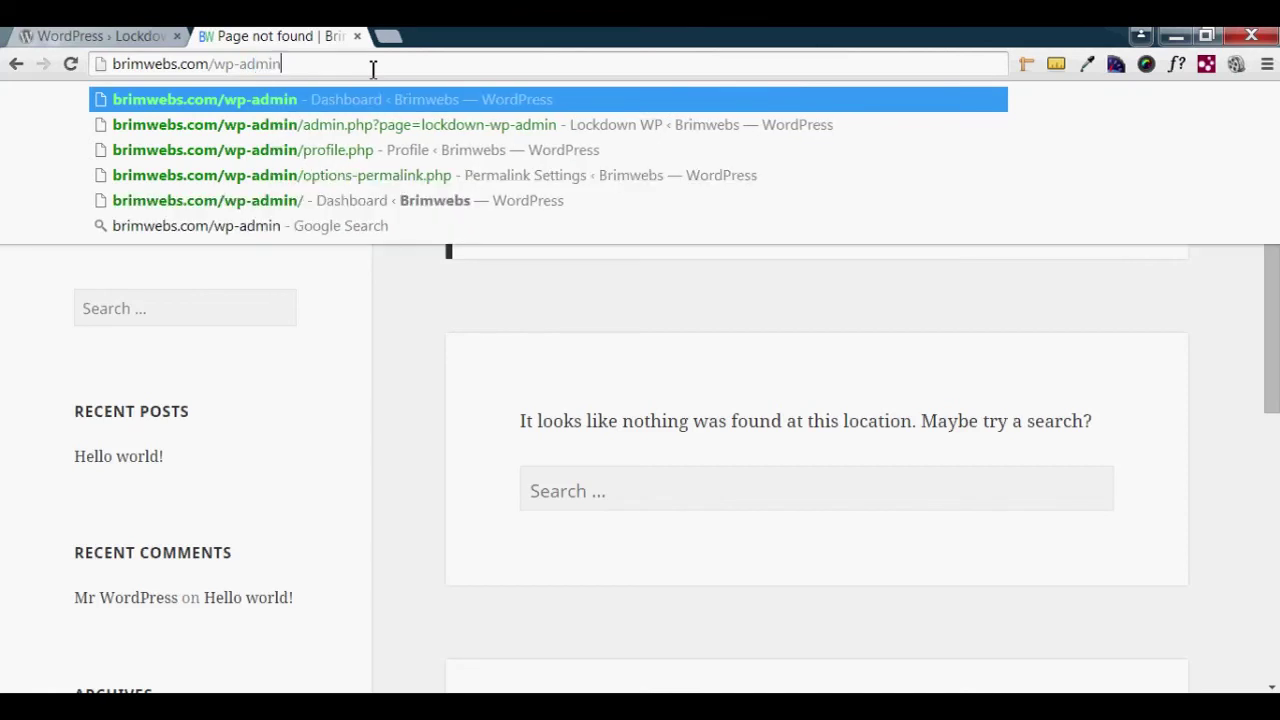
{"action": "key", "text": "Return"}
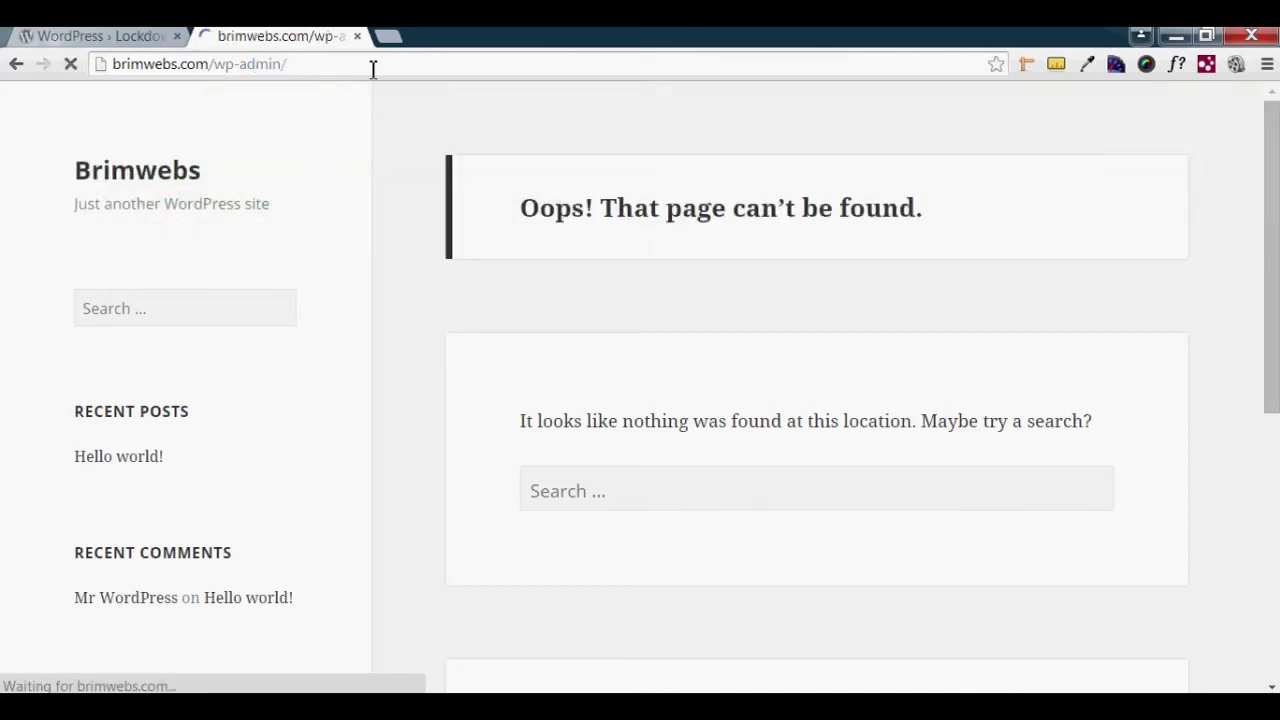
{"action": "left_click_drag", "start_coordinate": [522, 209], "coordinate": [1046, 235]}
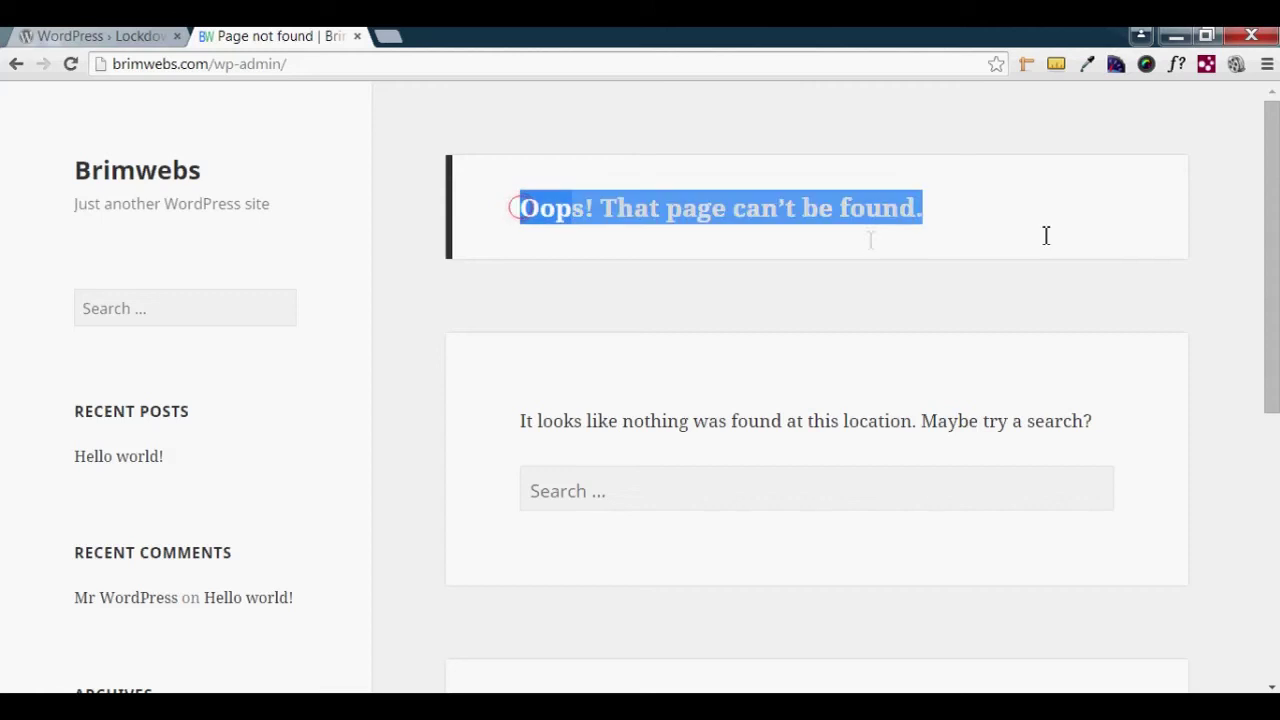
{"action": "left_click", "coordinate": [484, 306]}
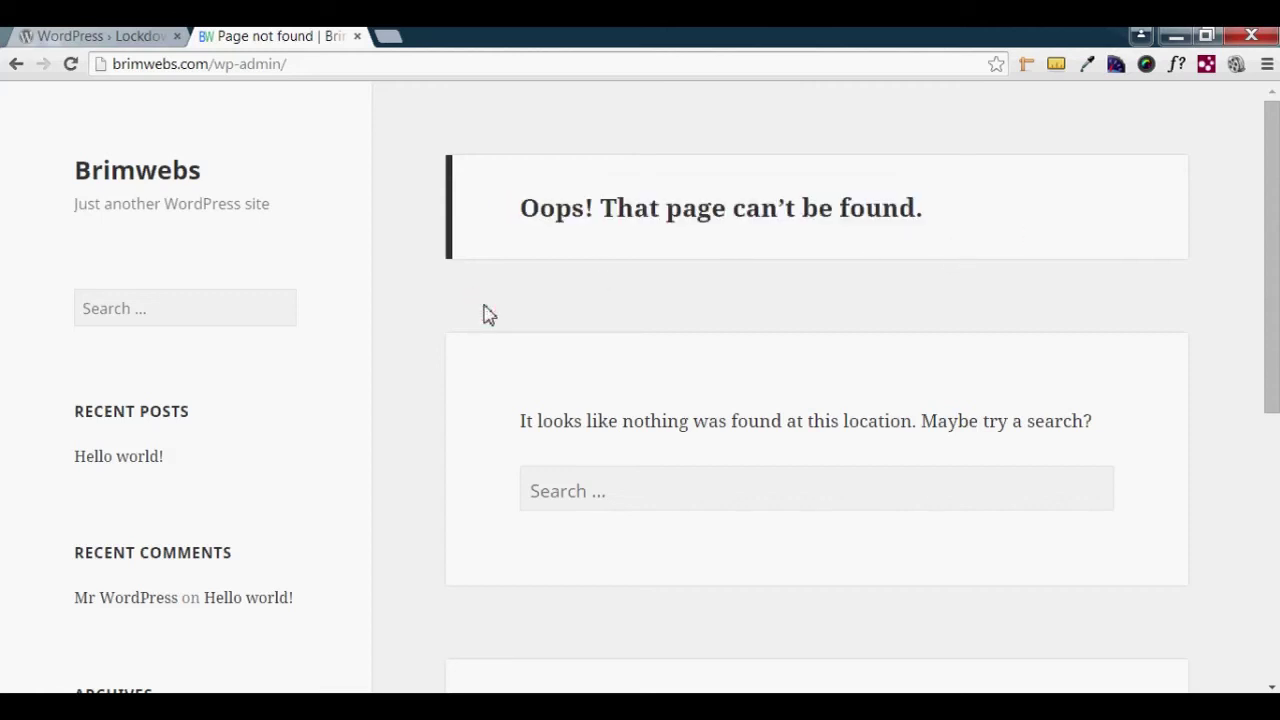
- Minimize the browser, open wp-admin.txt and select the saved login URL
{"action": "left_click", "coordinate": [795, 130]}
{"action": "left_click", "coordinate": [795, 130]}
{"action": "left_click", "coordinate": [1176, 35]}
{"action": "double_click", "coordinate": [672, 268]}
{"action": "left_click_drag", "start_coordinate": [786, 273], "coordinate": [421, 279]}
{"action": "key", "text": "ctrl+c"}
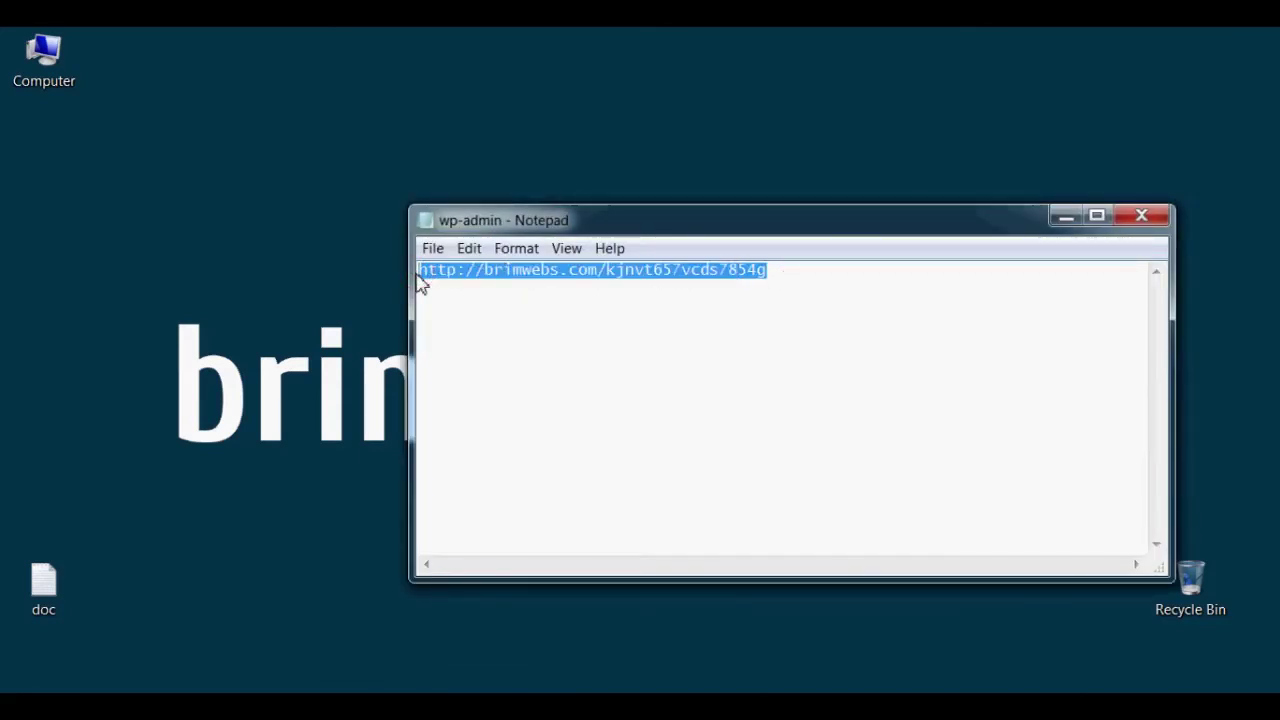
{"action": "key", "text": "alt+Tab"}
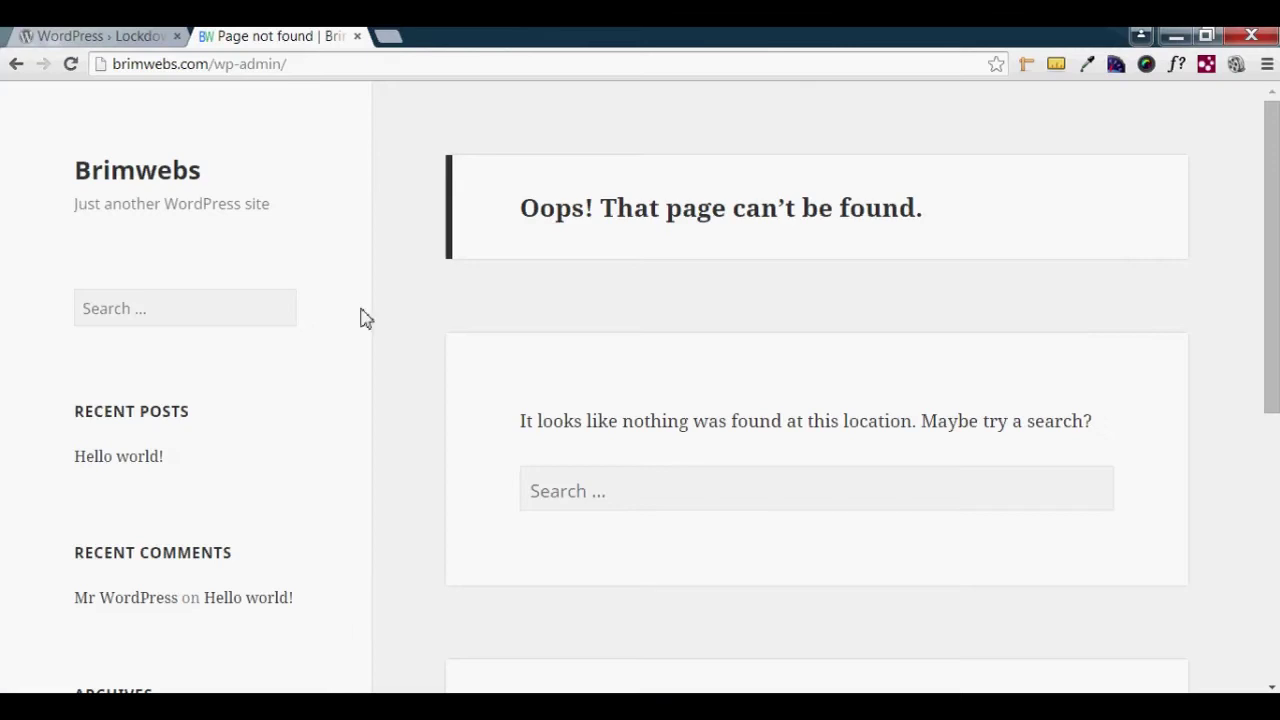
{"action": "left_click", "coordinate": [388, 36]}
{"action": "key", "text": "ctrl+v"}
{"action": "key", "text": "Return"}
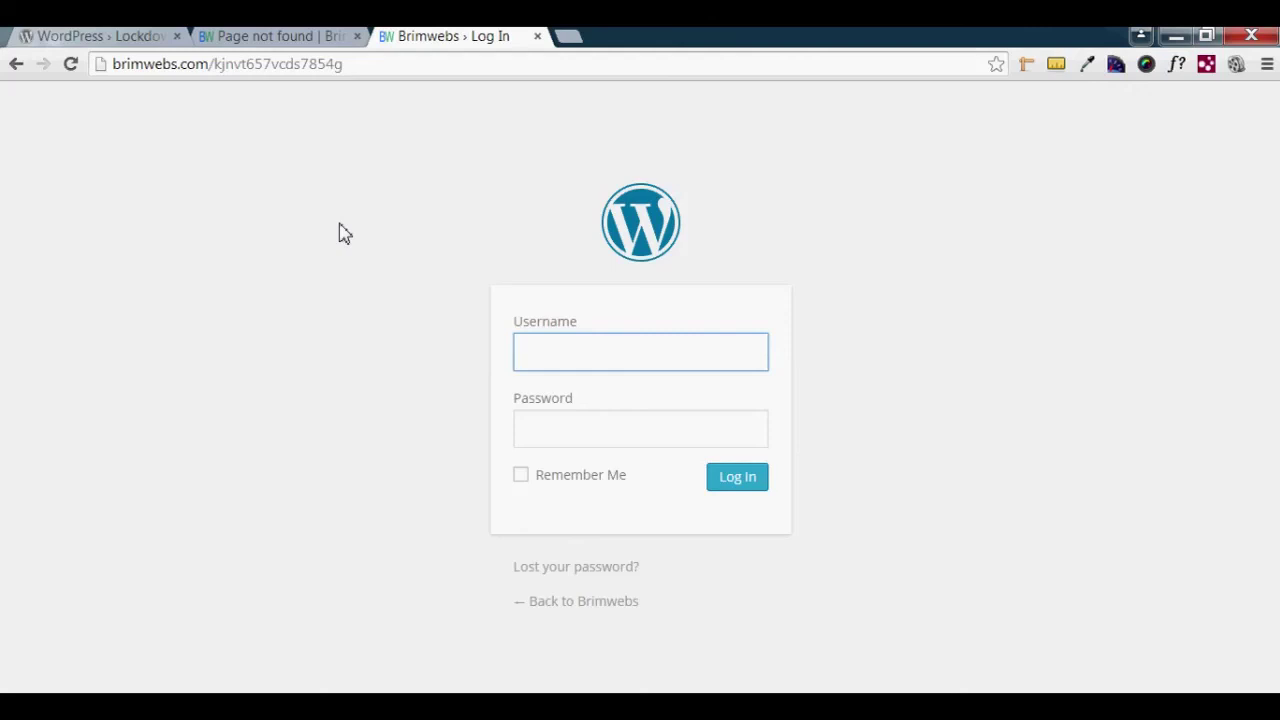
{"action": "left_click", "coordinate": [537, 351]}
- Check the Username and Password fields on the custom login page and its full address
{"action": "left_click", "coordinate": [559, 434]}
{"action": "left_click", "coordinate": [937, 377]}
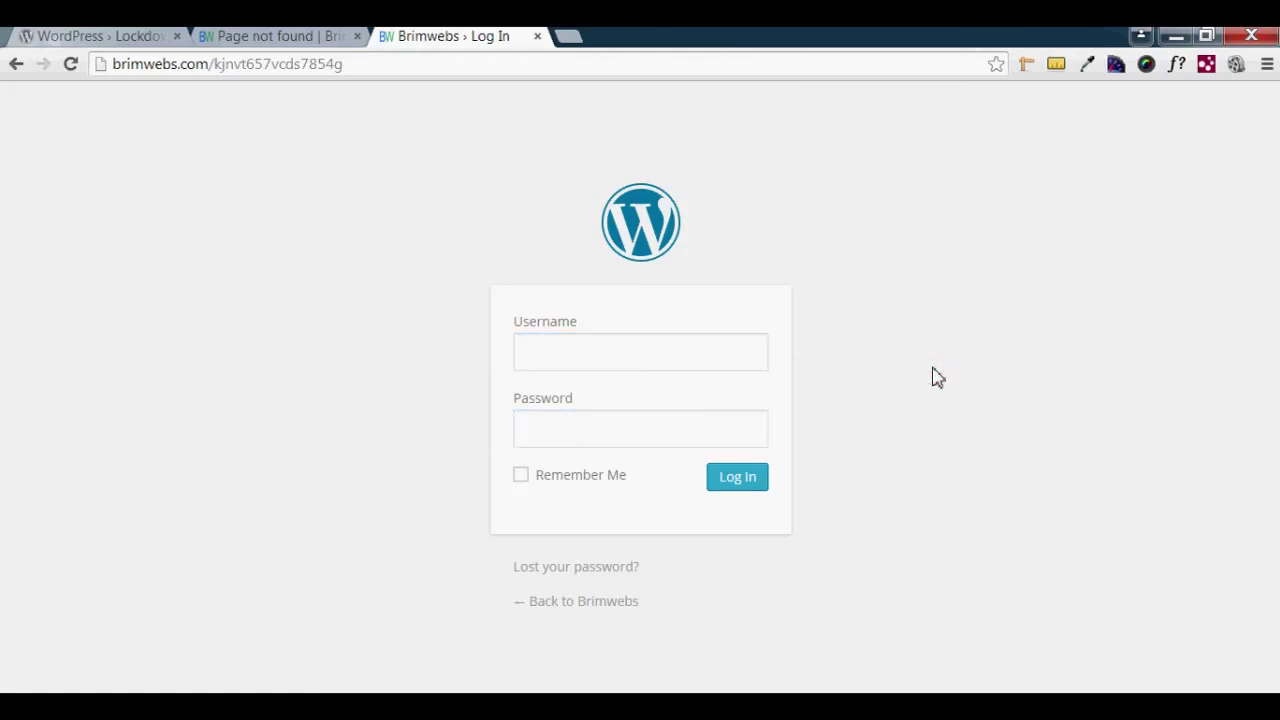
{"action": "left_click_drag", "start_coordinate": [365, 64], "coordinate": [104, 65]}
{"action": "left_click", "coordinate": [362, 64]}
{"action": "left_click_drag", "start_coordinate": [208, 64], "coordinate": [379, 68]}
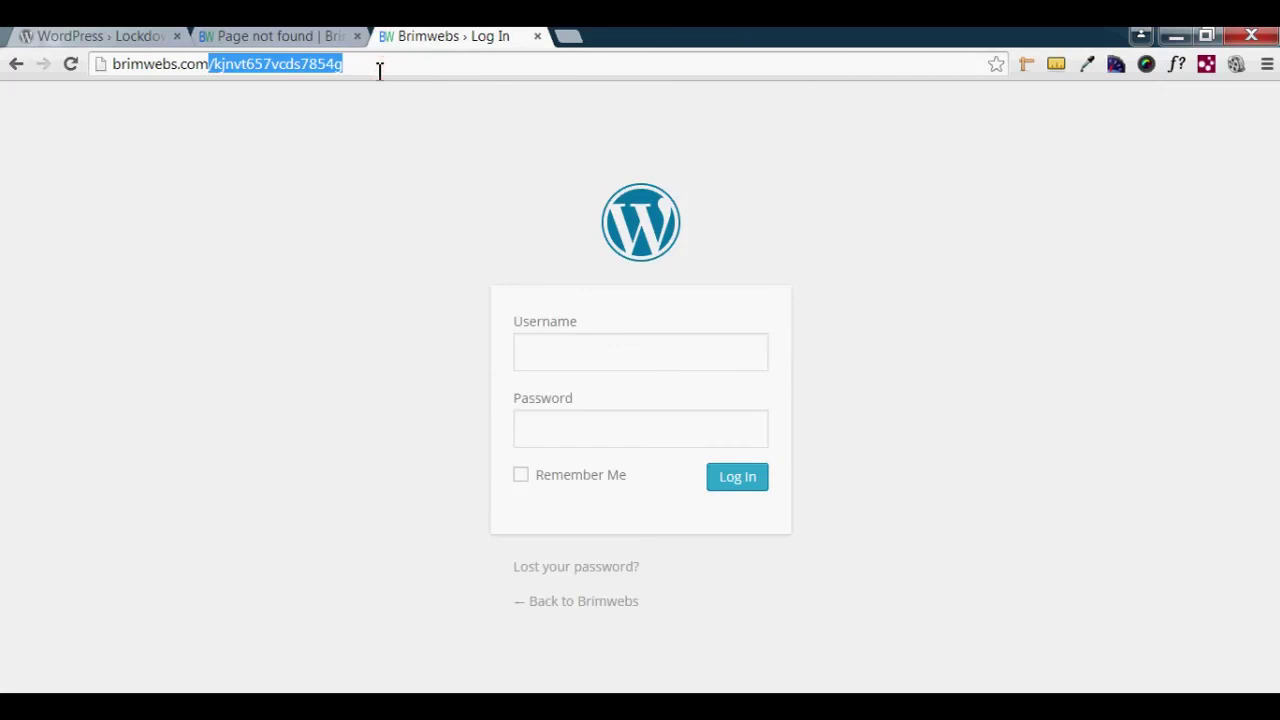
{"action": "left_click", "coordinate": [307, 250]}
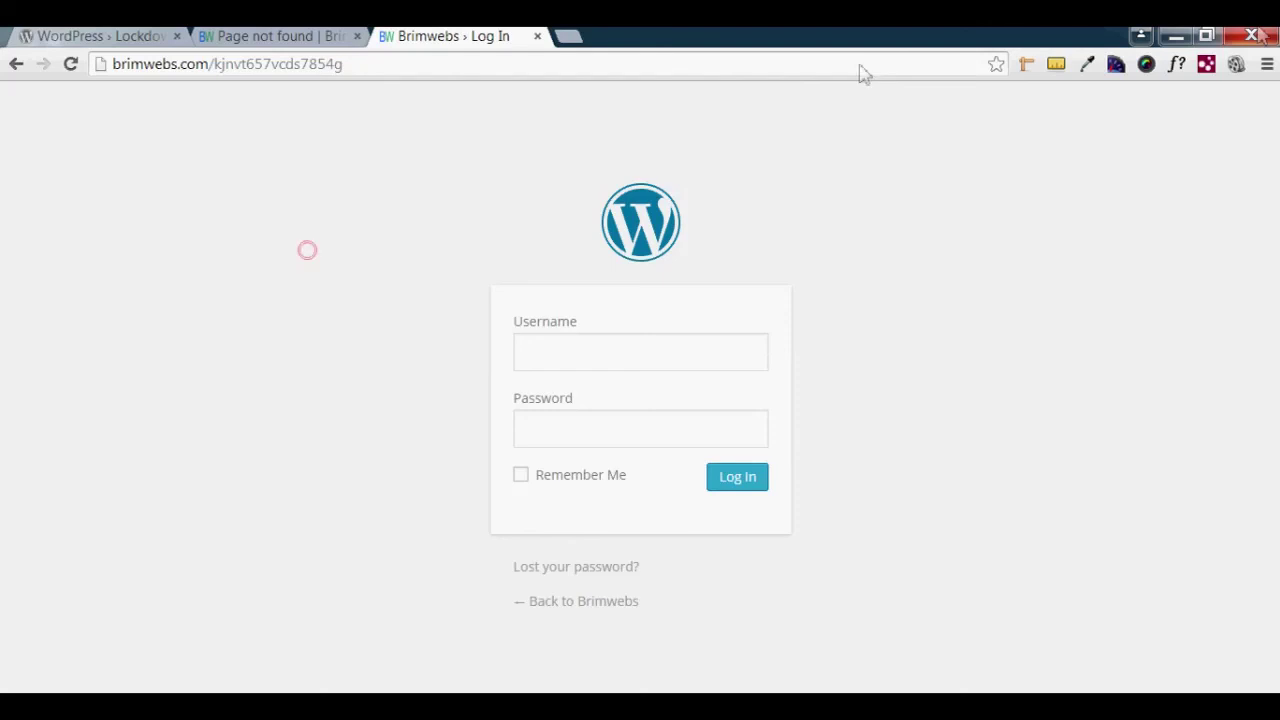
{"action": "left_click", "coordinate": [1172, 38]}
{"action": "left_click", "coordinate": [1150, 226]}
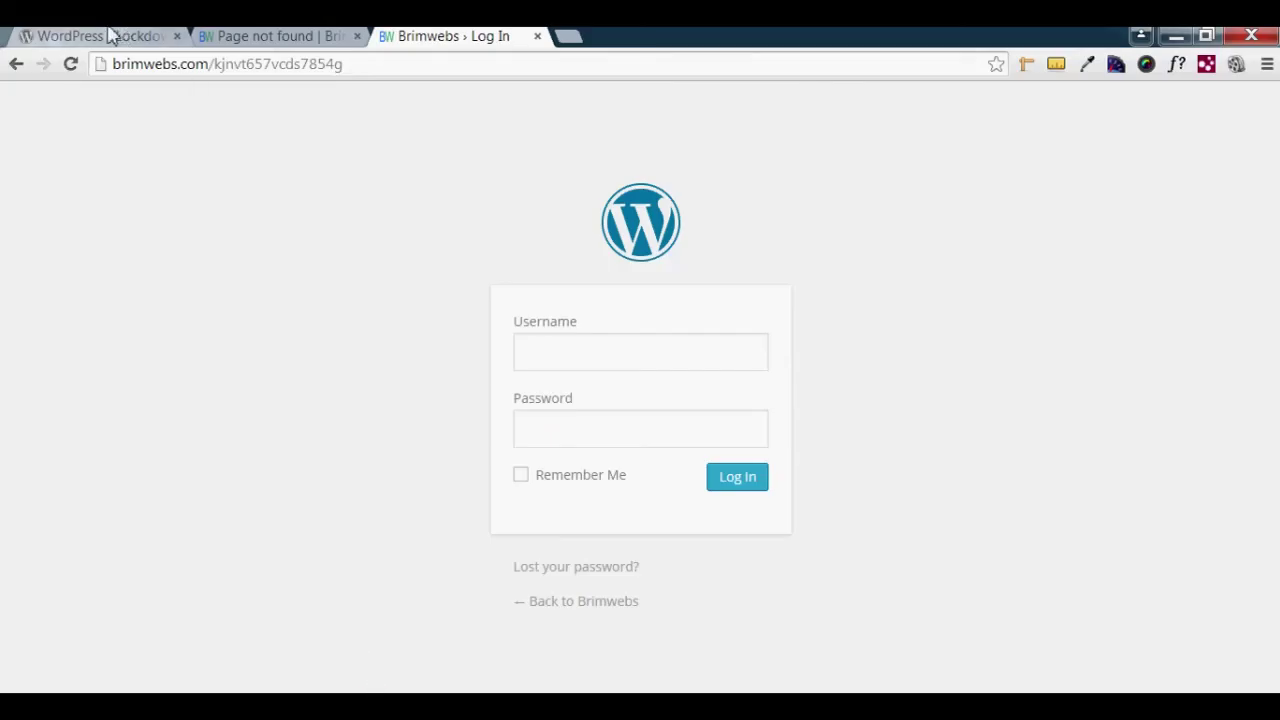
{"action": "left_click", "coordinate": [100, 36]}
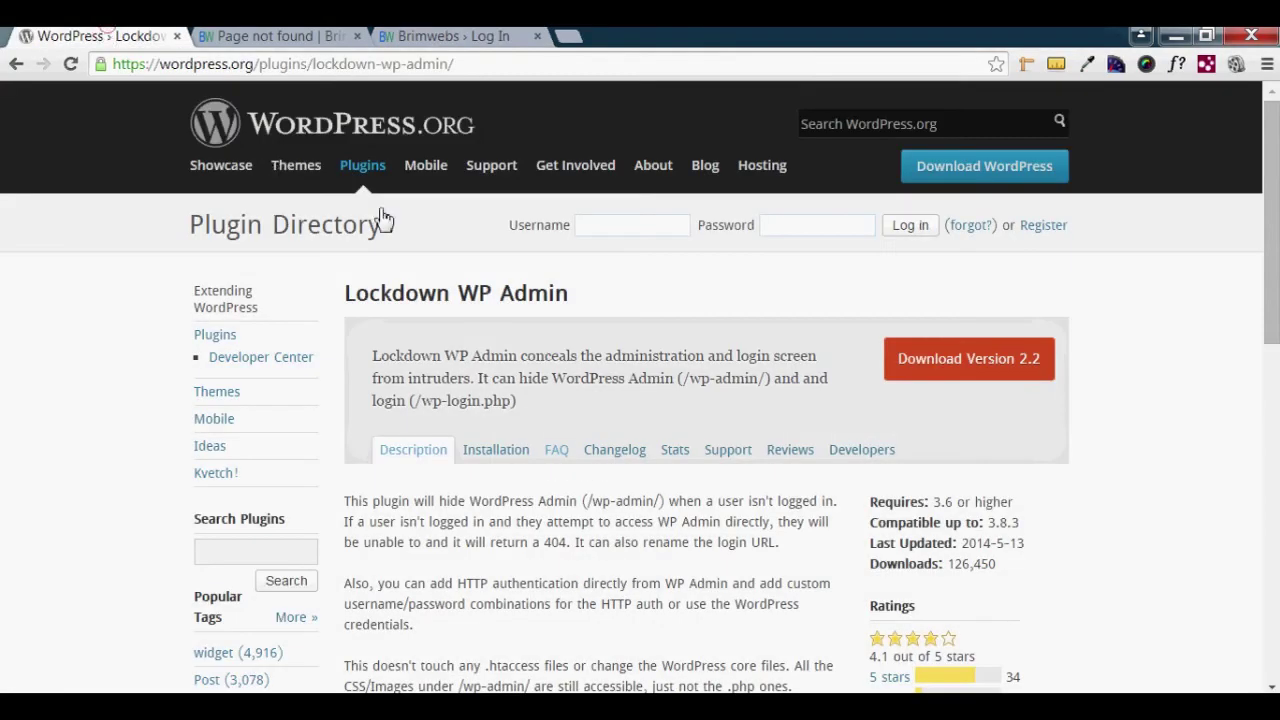
{"action": "left_click_drag", "start_coordinate": [567, 292], "coordinate": [344, 292]}
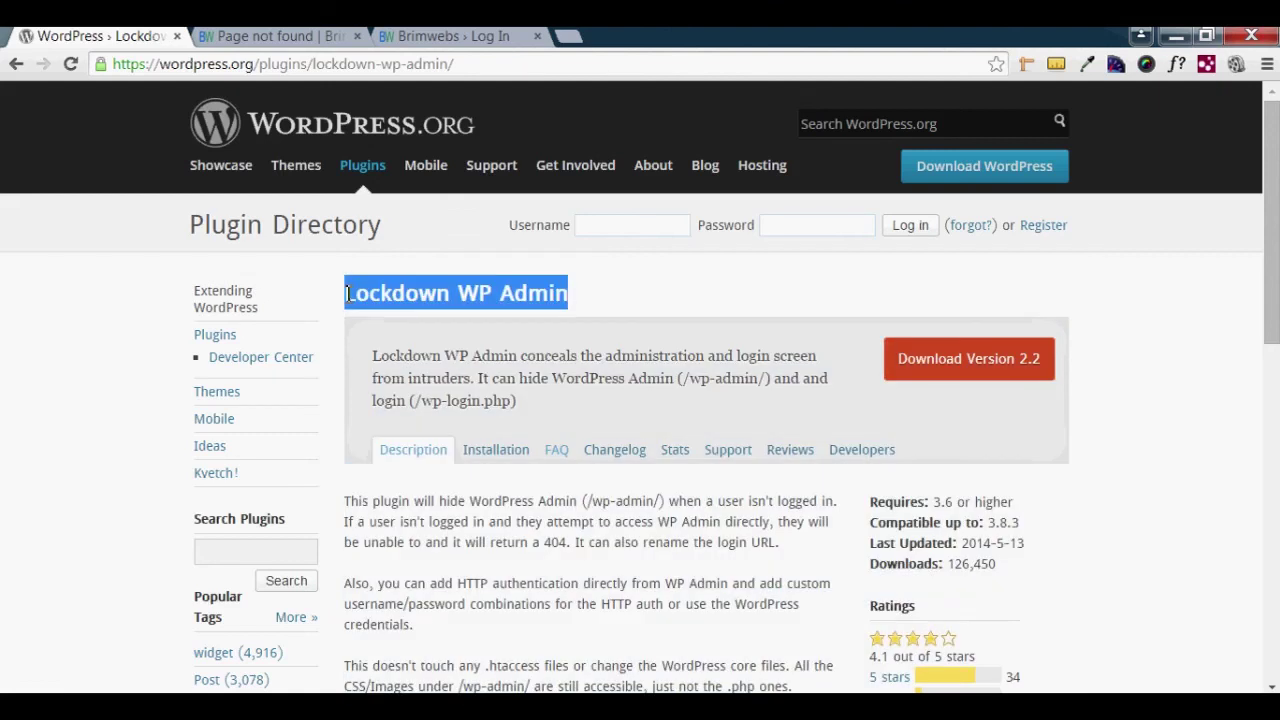
{"action": "left_click", "coordinate": [425, 36]}
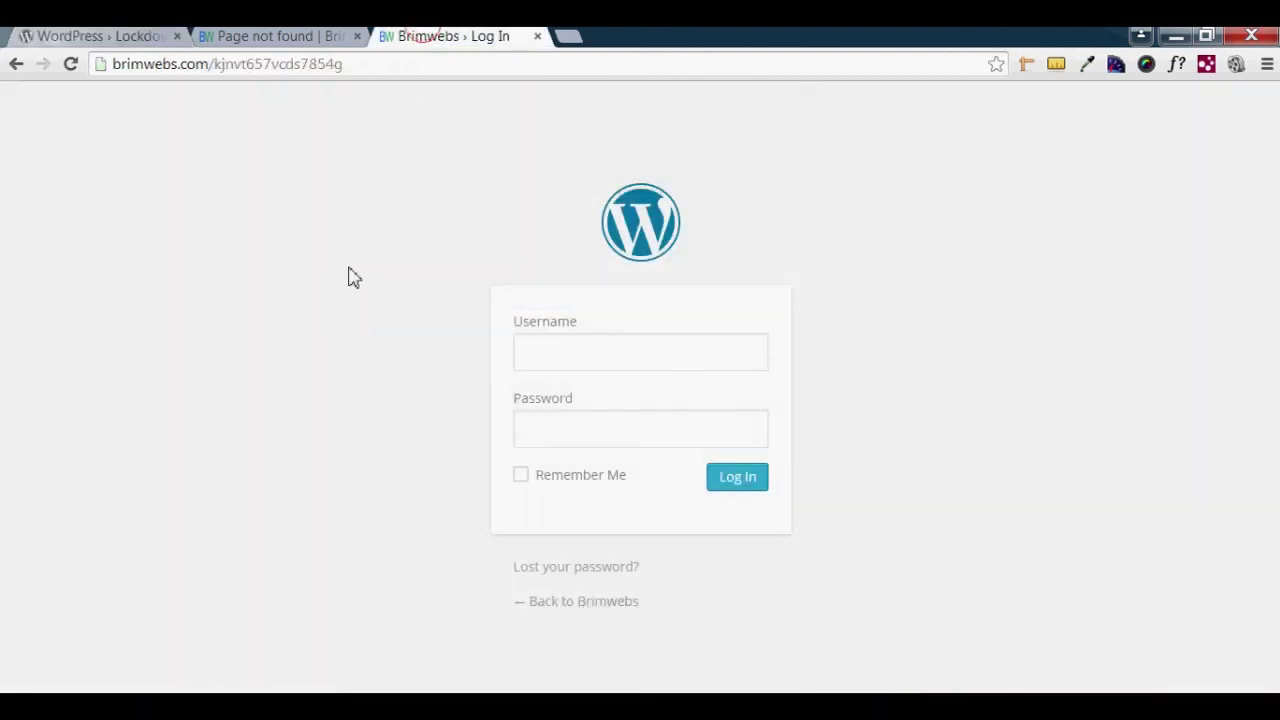
{"action": "left_click", "coordinate": [285, 36]}
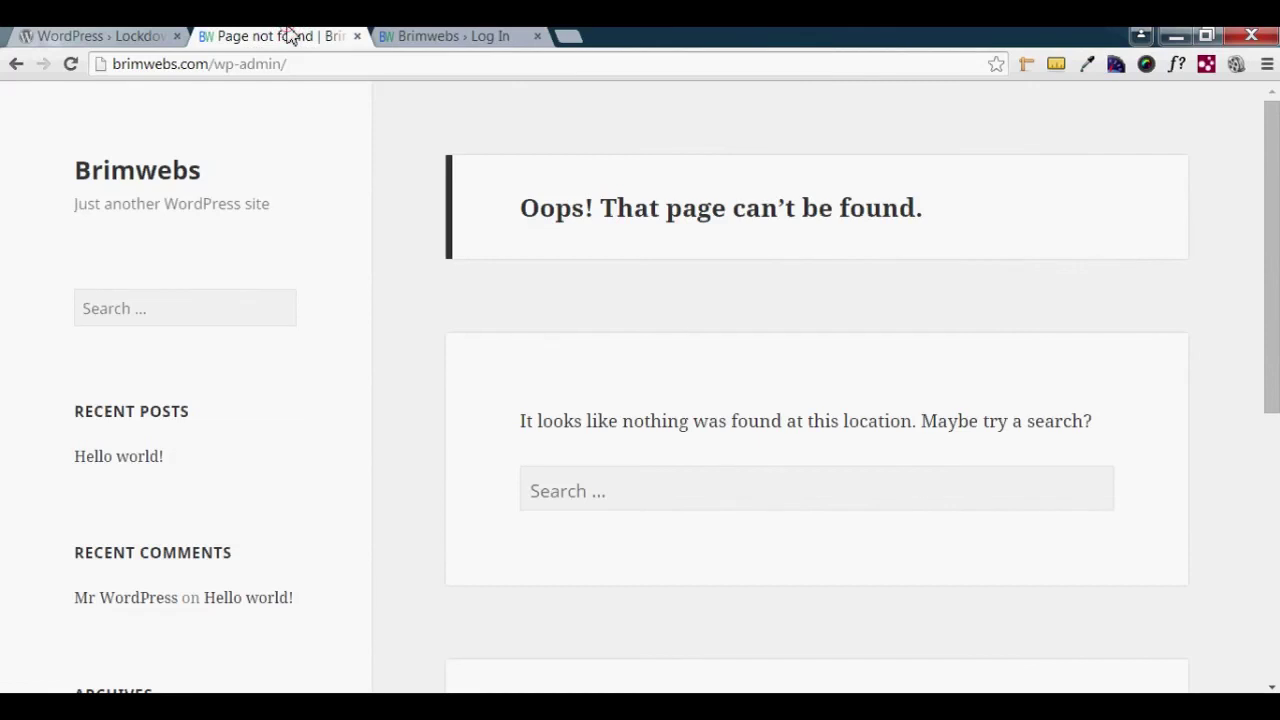
{"action": "left_click", "coordinate": [425, 36]}
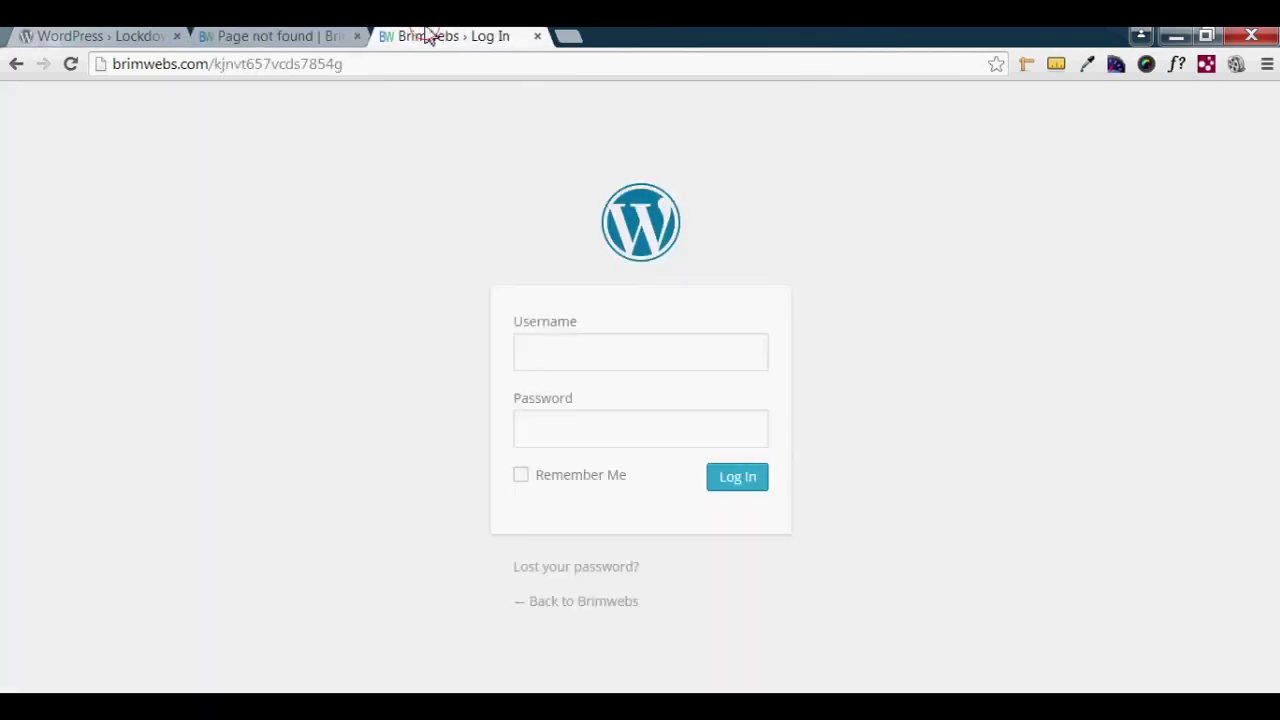